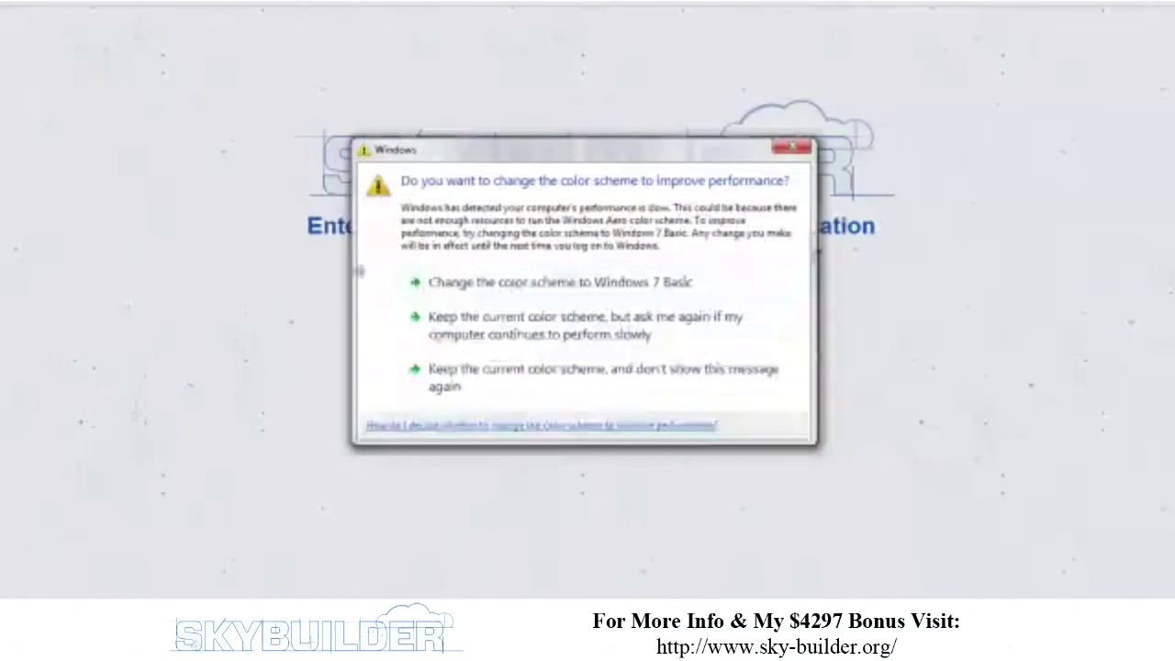
- Keep the current Windows colour scheme and stop the warning from appearing again
{"action": "left_click", "coordinate": [447, 377]}
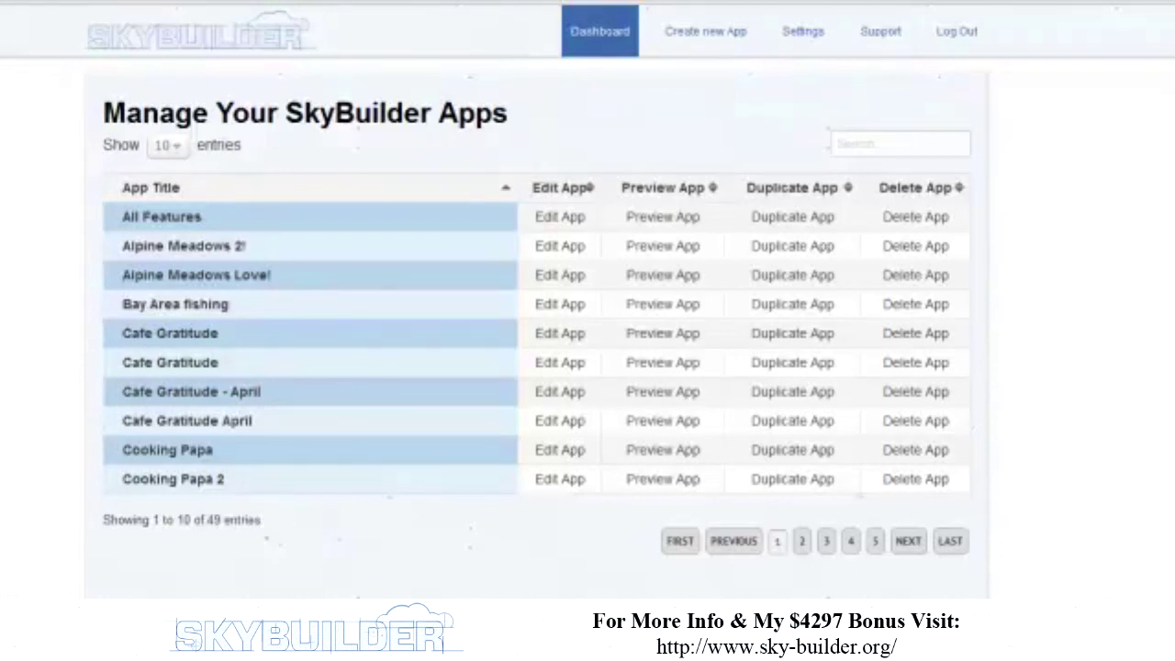
- Start a new app from the Create new App link in the top navigation
{"action": "left_click", "coordinate": [701, 49]}
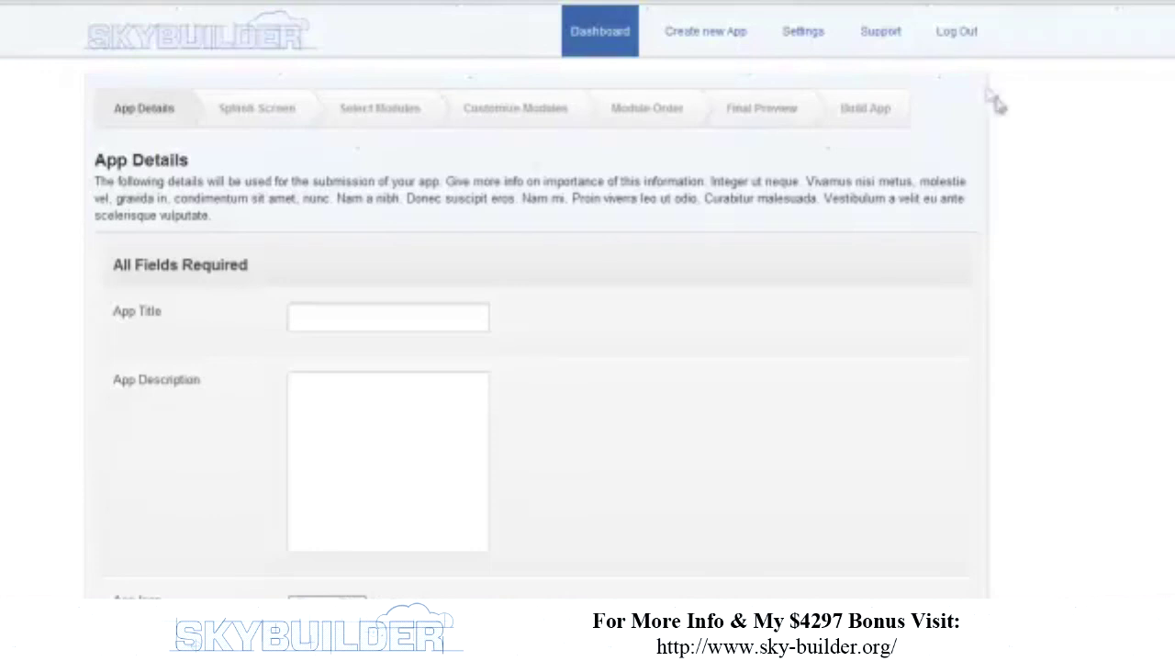
- Enter 'Whole Foods Market' as the app title
{"action": "left_click", "coordinate": [422, 307]}
{"action": "type", "text": "Whele Fis"}
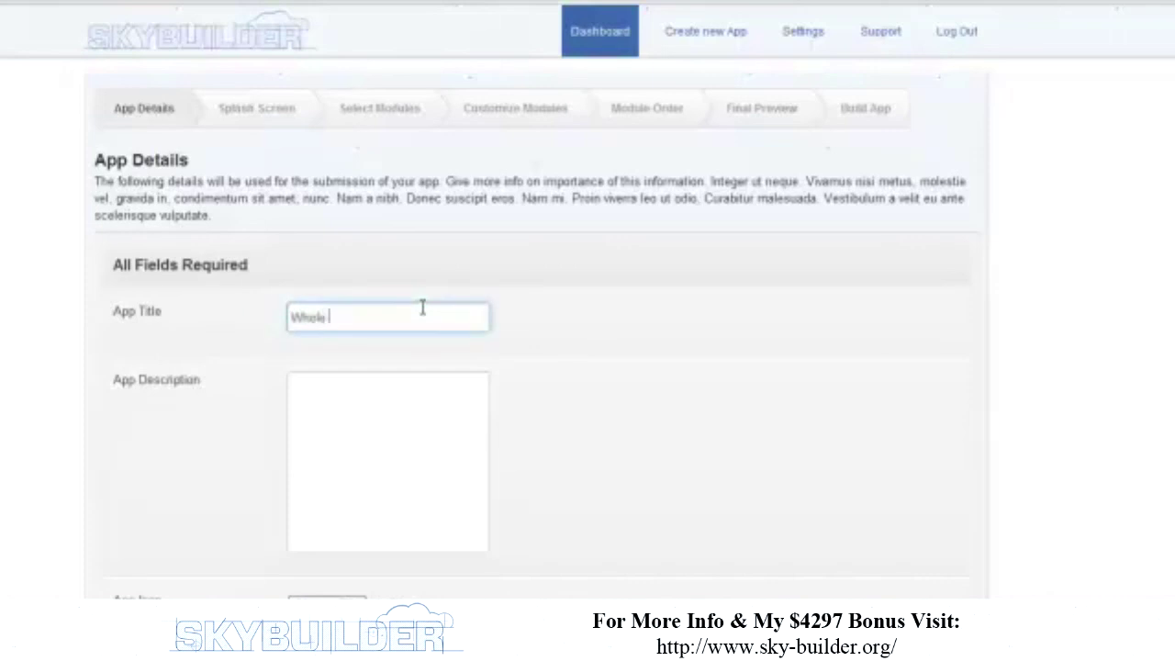
{"action": "type", "text": "ods Ma"}
{"action": "key", "text": "BackSpace"}
{"action": "key", "text": "BackSpace"}
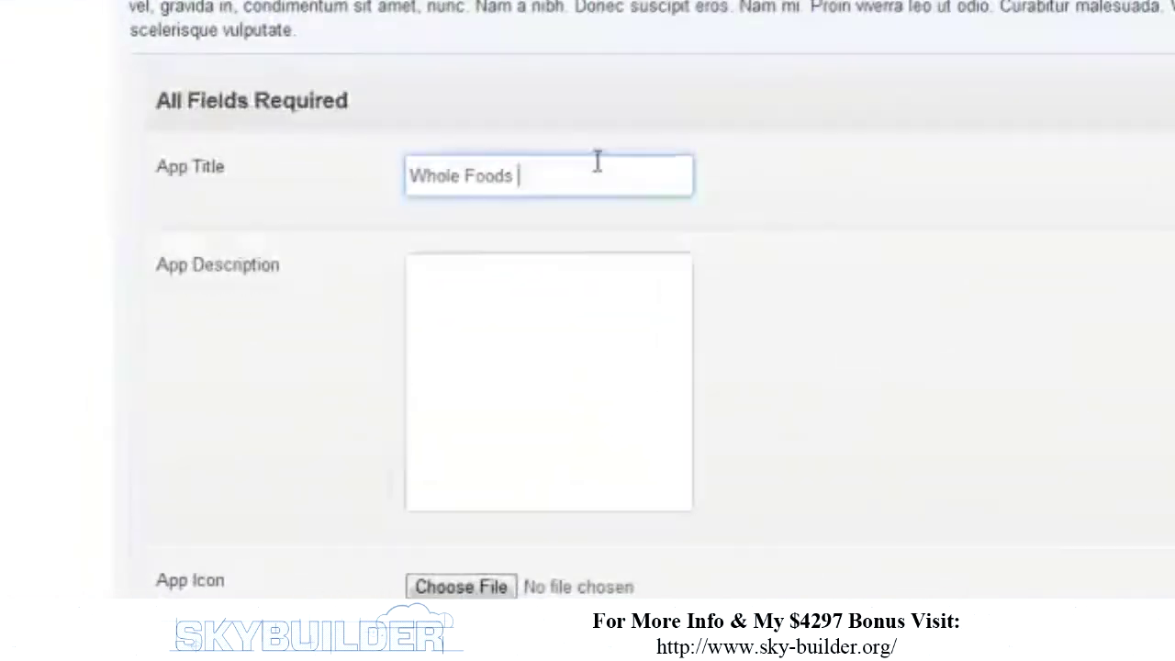
{"action": "type", "text": "Maret"}
{"action": "key", "text": "BackSpace"}
{"action": "key", "text": "BackSpace"}
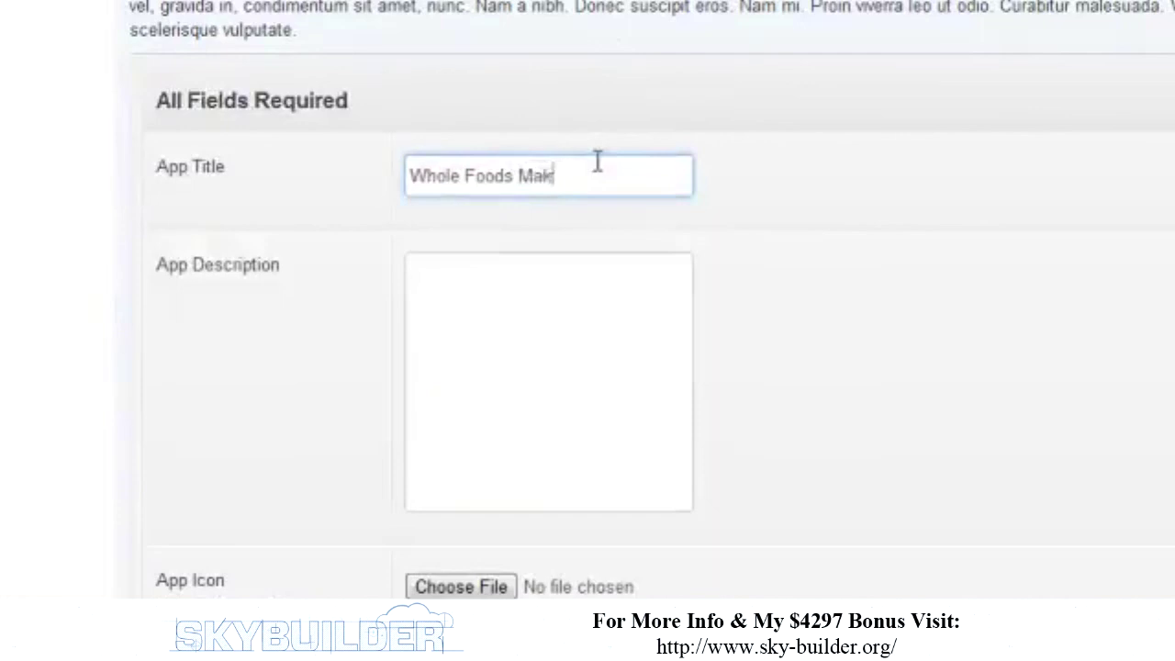
{"action": "key", "text": "BackSpace"}
{"action": "type", "text": "rket"}
- Write the description 'All about Whole Foods Market and healthy eating and living. Download this app to keep up to date.'
{"action": "key", "text": "Tab"}
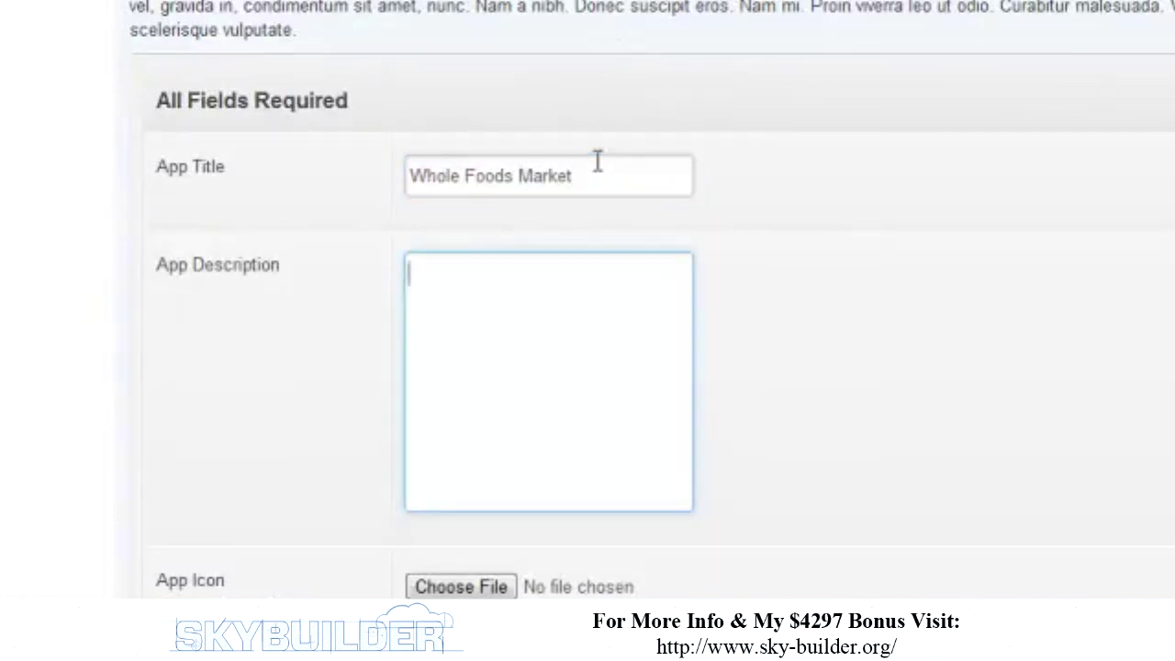
{"action": "type", "text": "All about Whole Fods"}
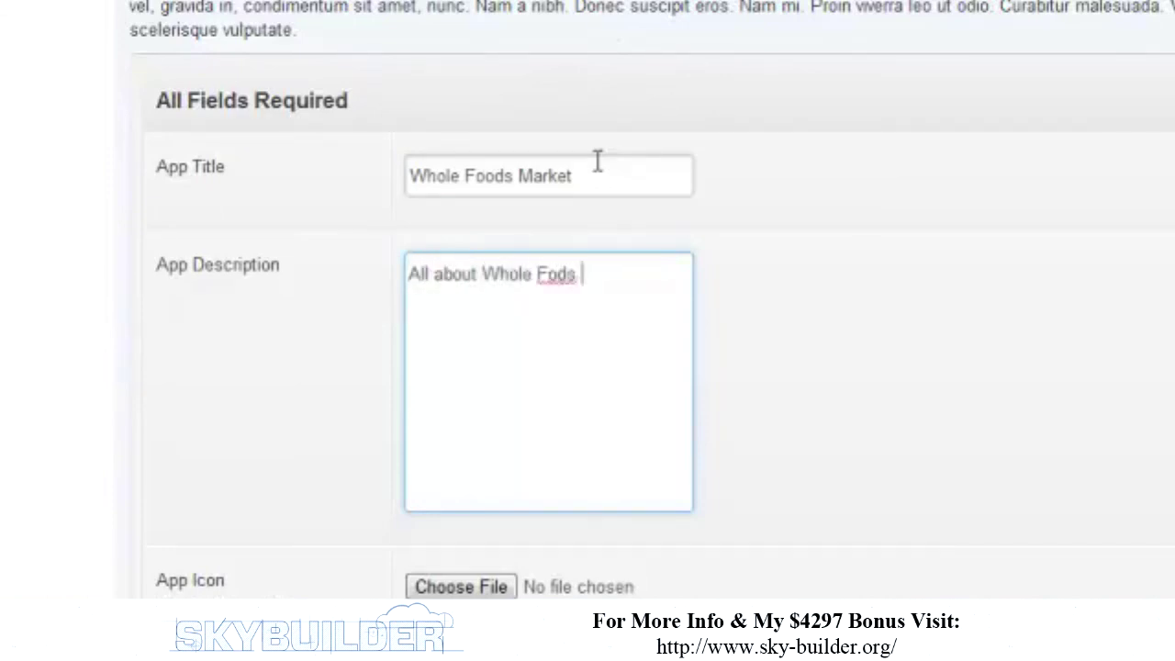
{"action": "key", "text": "BackSpace"}
{"action": "key", "text": "BackSpace"}
{"action": "type", "text": "ods Market and hea"}
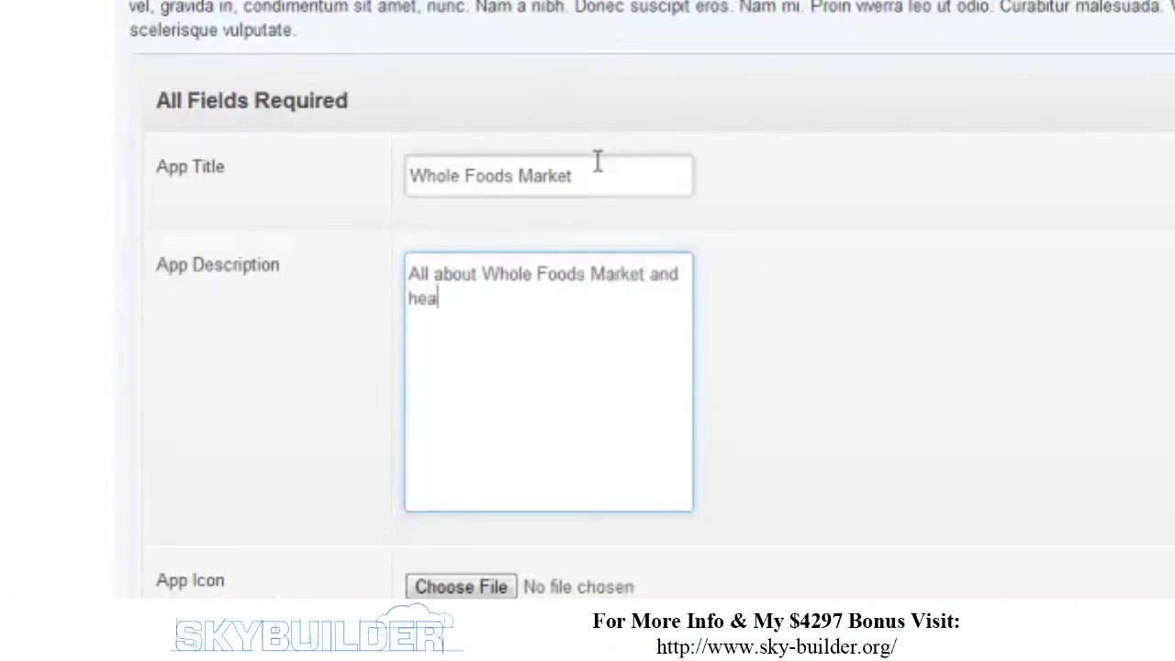
{"action": "type", "text": "lthy eating and livin"}
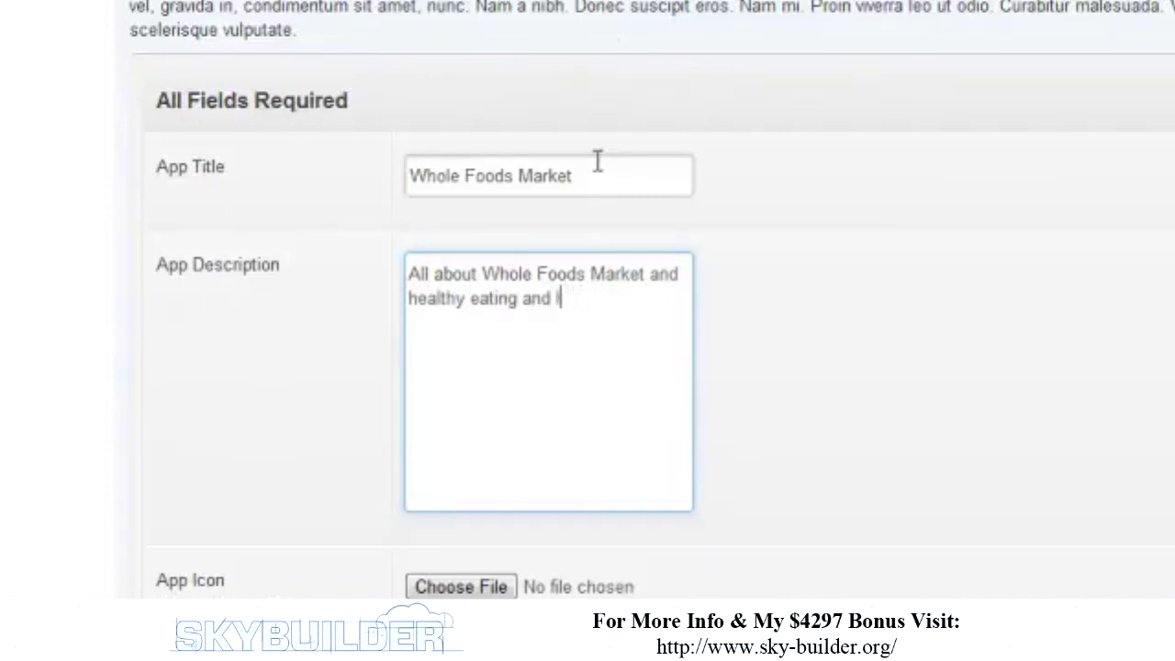
{"action": "type", "text": "iving.   Downd"}
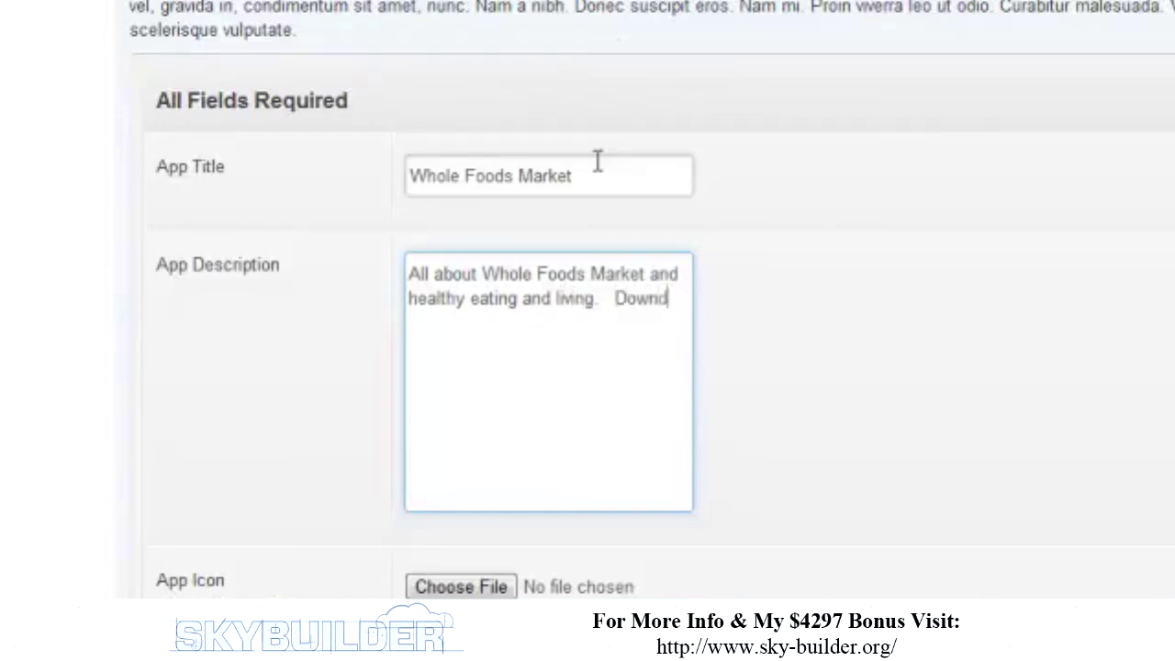
{"action": "key", "text": "BackSpace"}
{"action": "type", "text": "load this app to"}
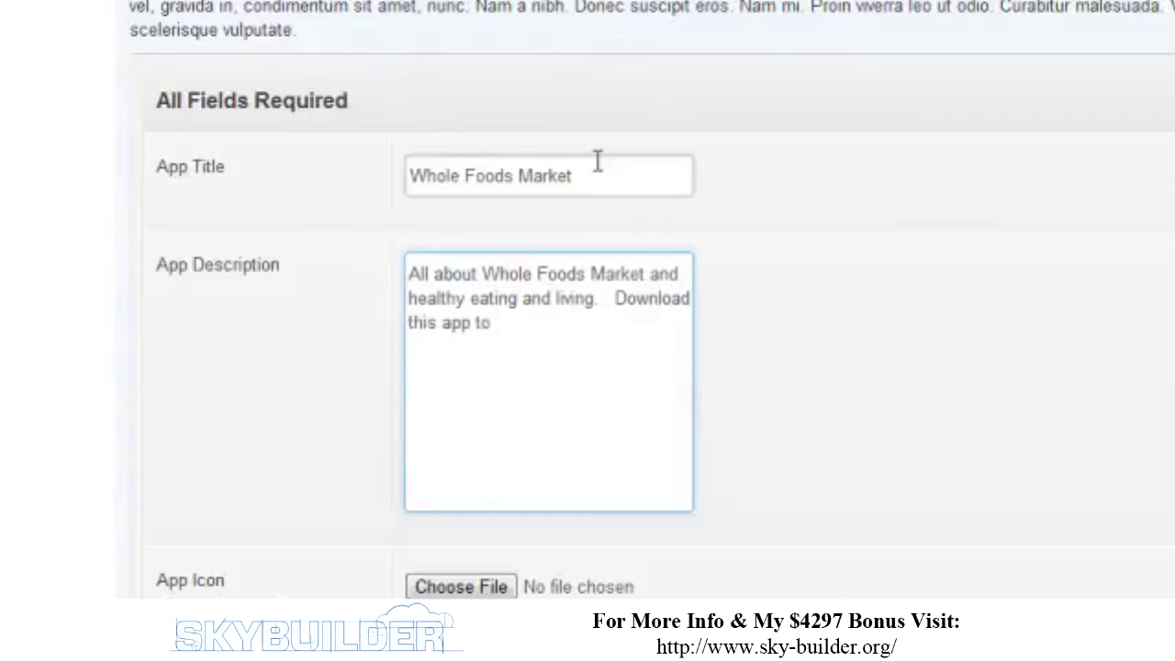
{"action": "type", "text": " keep up to date."}
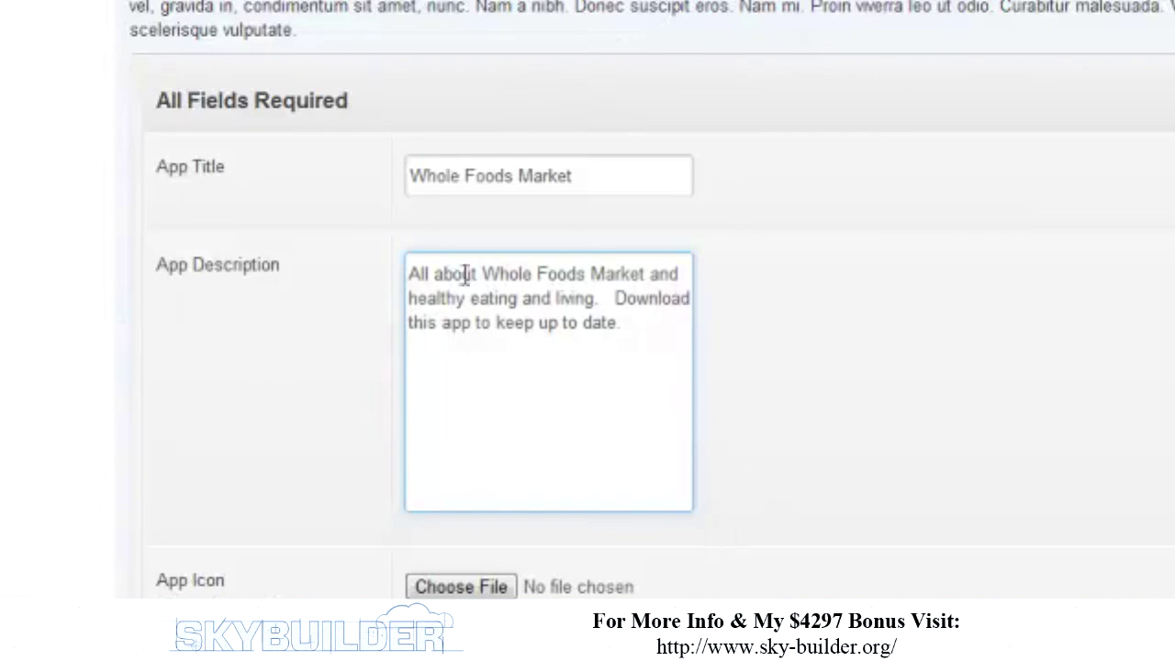
- Attach penguins.jpg as the app icon image
{"action": "left_click", "coordinate": [459, 587]}
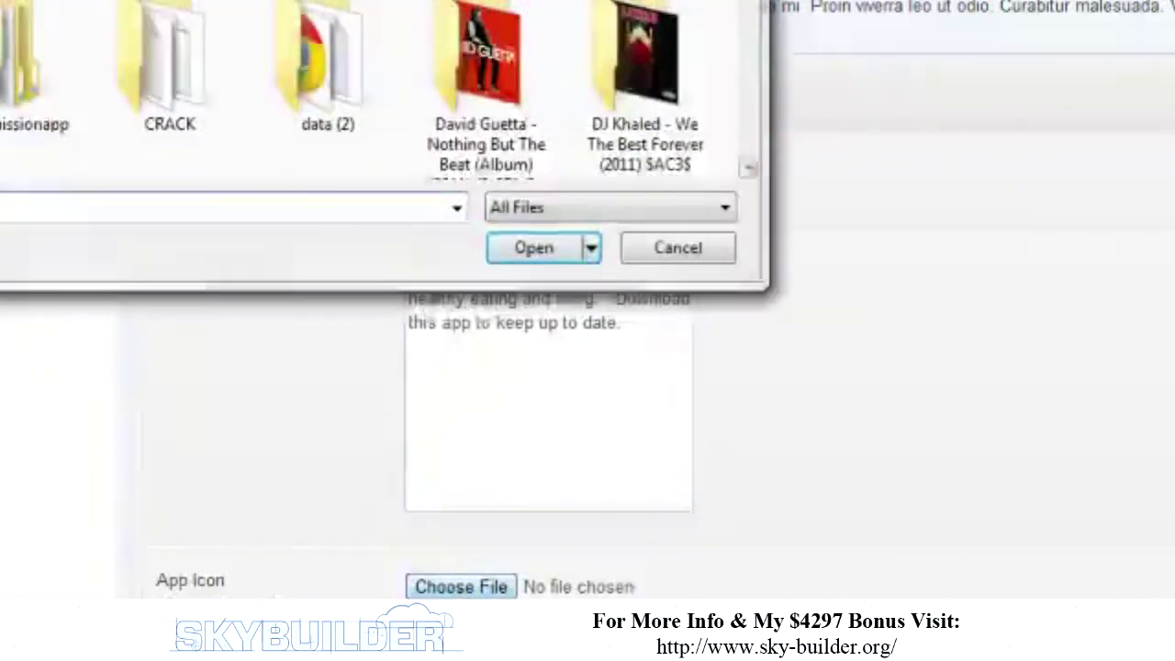
{"action": "scroll", "coordinate": [711, 42], "scroll_direction": "down", "scroll_amount": 10}
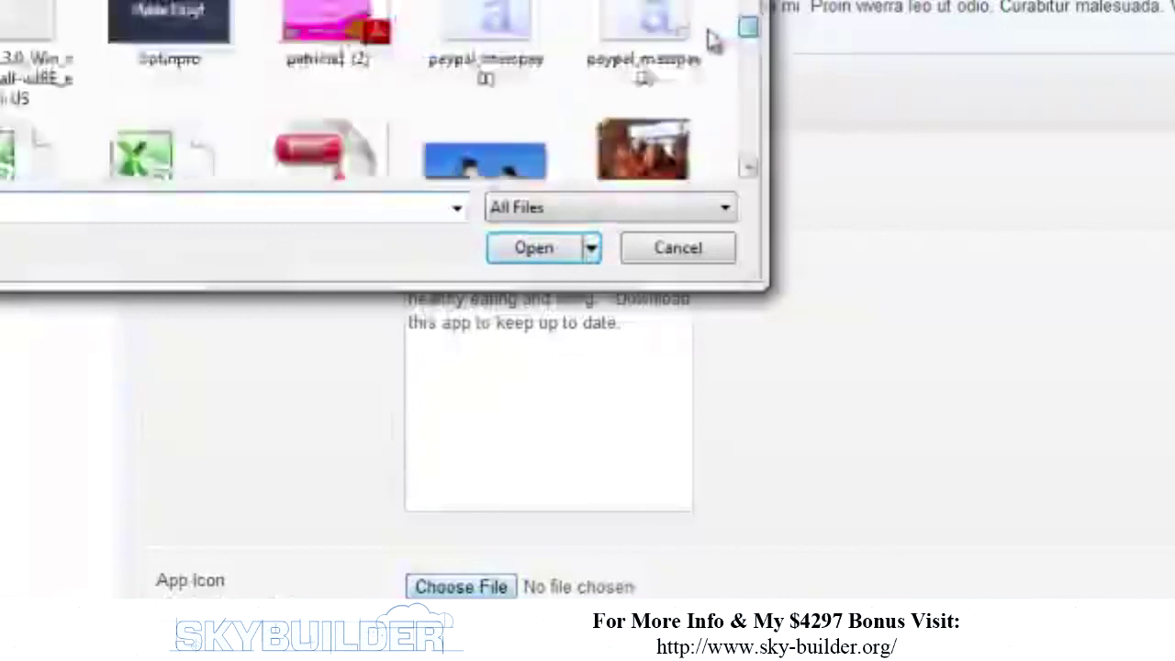
{"action": "scroll", "coordinate": [714, 46], "scroll_direction": "up", "scroll_amount": 2}
{"action": "scroll", "coordinate": [714, 46], "scroll_direction": "down", "scroll_amount": 2}
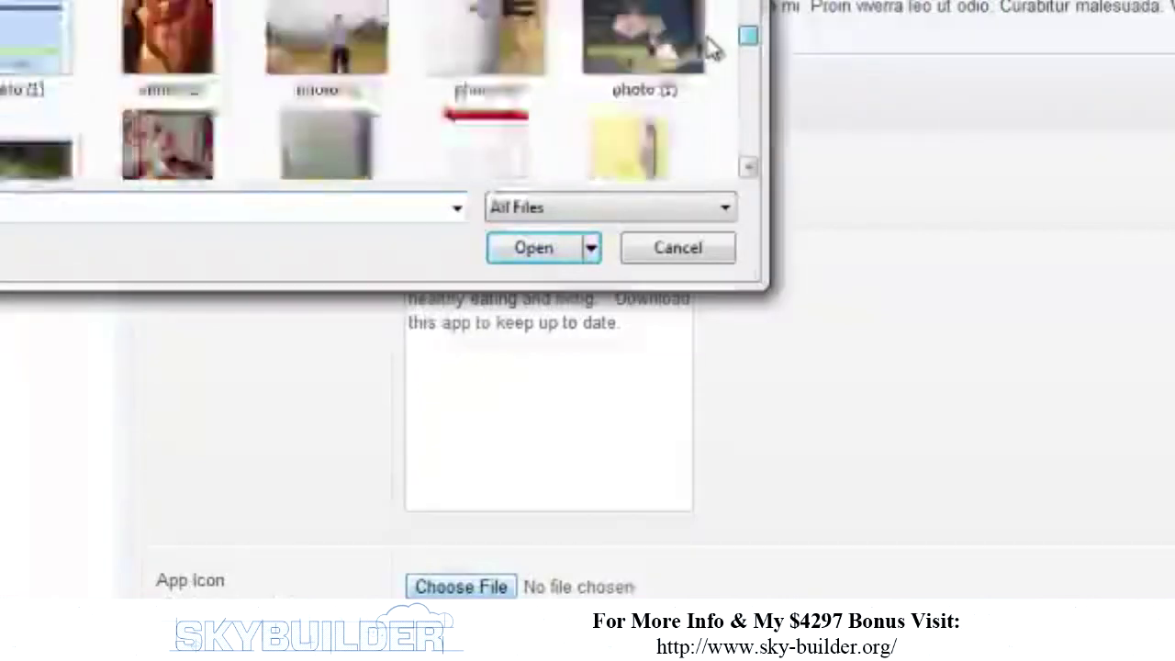
{"action": "scroll", "coordinate": [714, 46], "scroll_direction": "up", "scroll_amount": 3}
{"action": "scroll", "coordinate": [714, 44], "scroll_direction": "down", "scroll_amount": 2}
{"action": "double_click", "coordinate": [459, 84]}
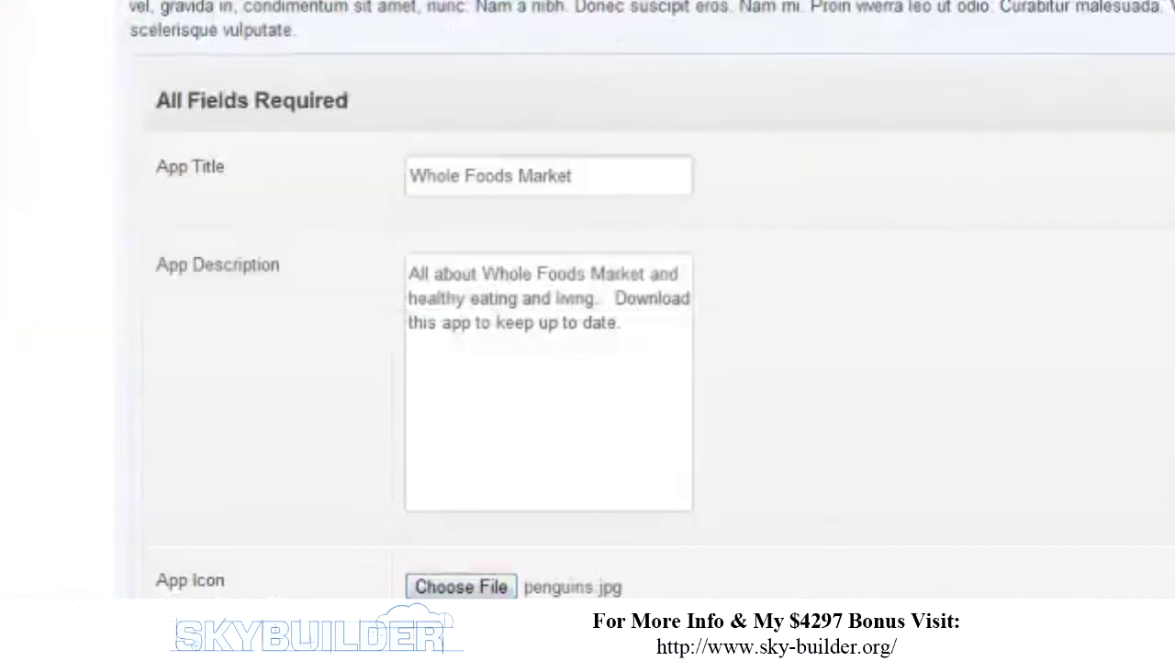
{"action": "scroll", "coordinate": [587, 321], "scroll_direction": "down", "scroll_amount": 1}
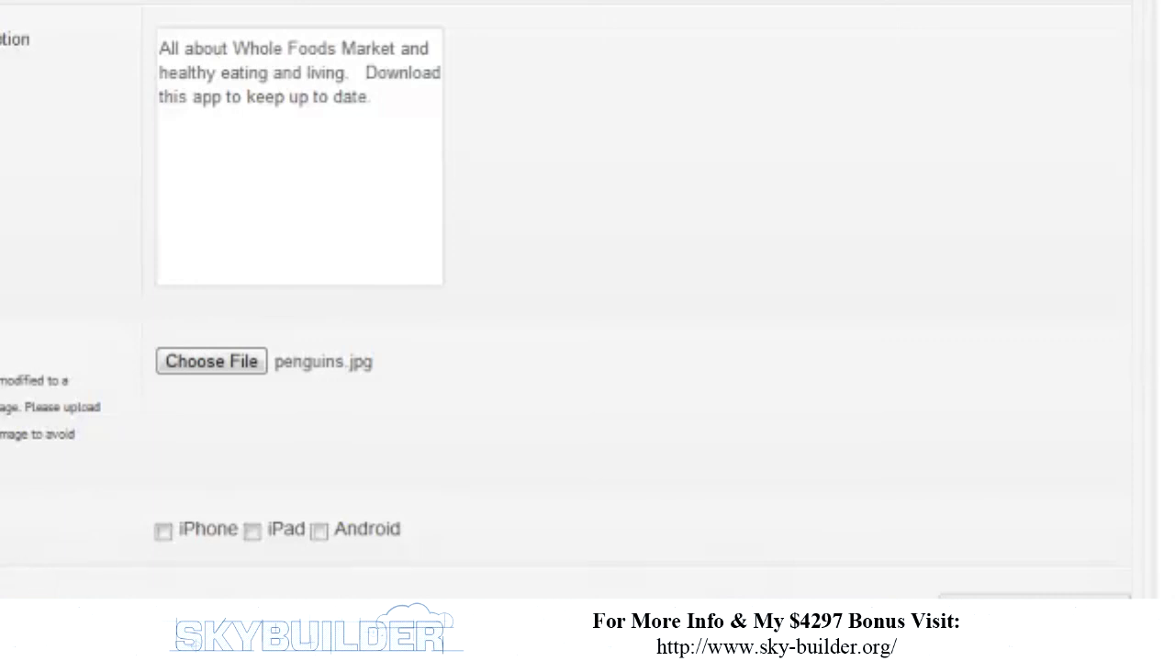
- Make the app available for iPhone and Android, leaving iPad unticked
{"action": "left_click", "coordinate": [162, 532]}
{"action": "left_click", "coordinate": [320, 531]}
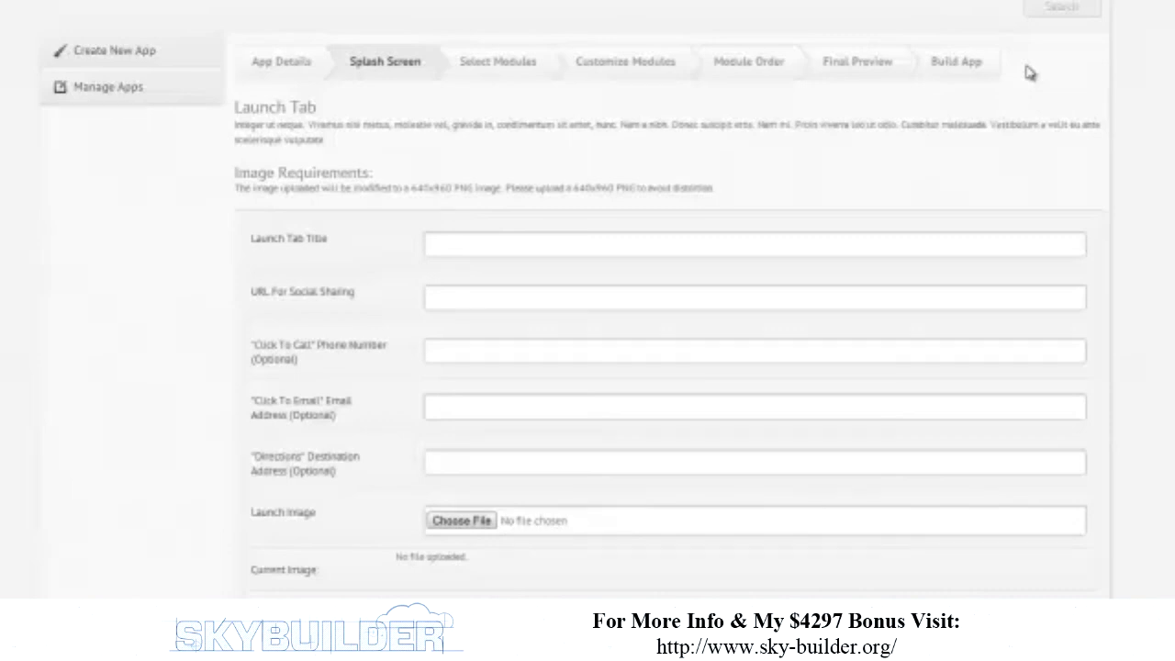
- Place the cursor in the empty Launch Tab Title field
{"action": "left_click", "coordinate": [682, 244]}
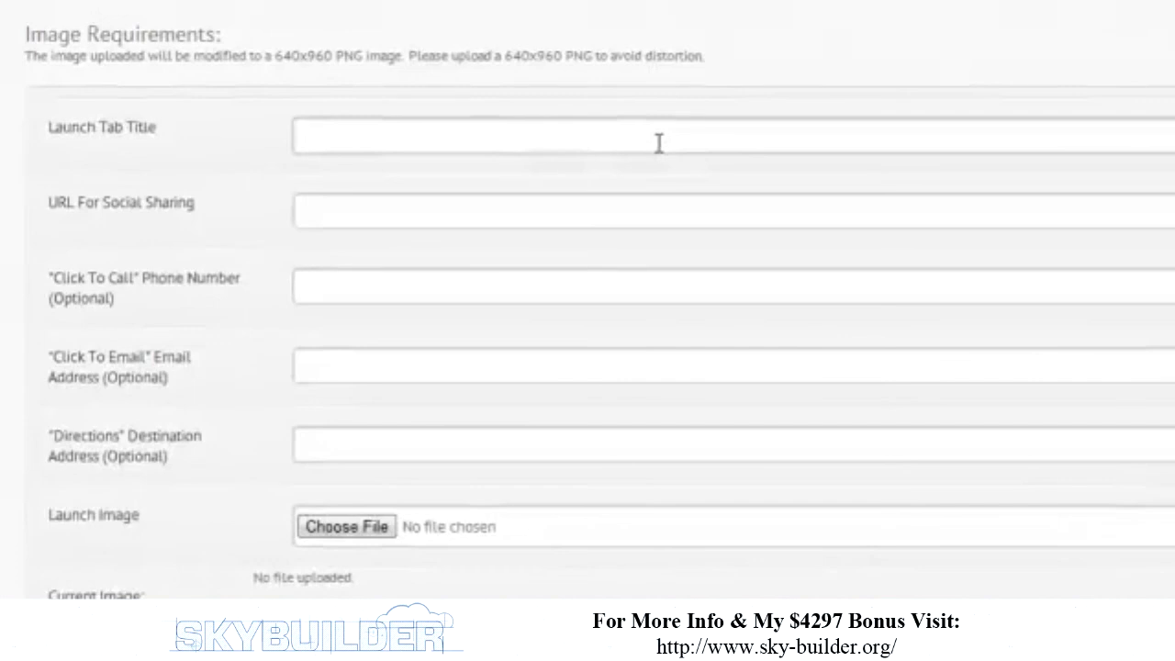
{"action": "type", "text": "W"}
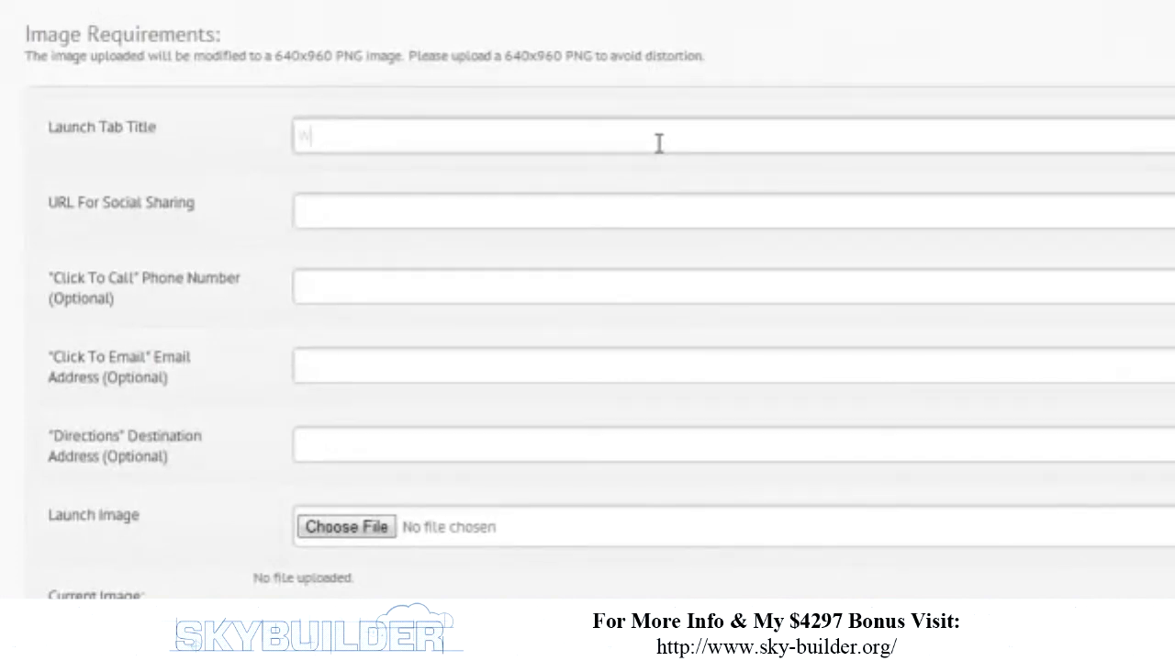
{"action": "type", "text": "hole Foods"}
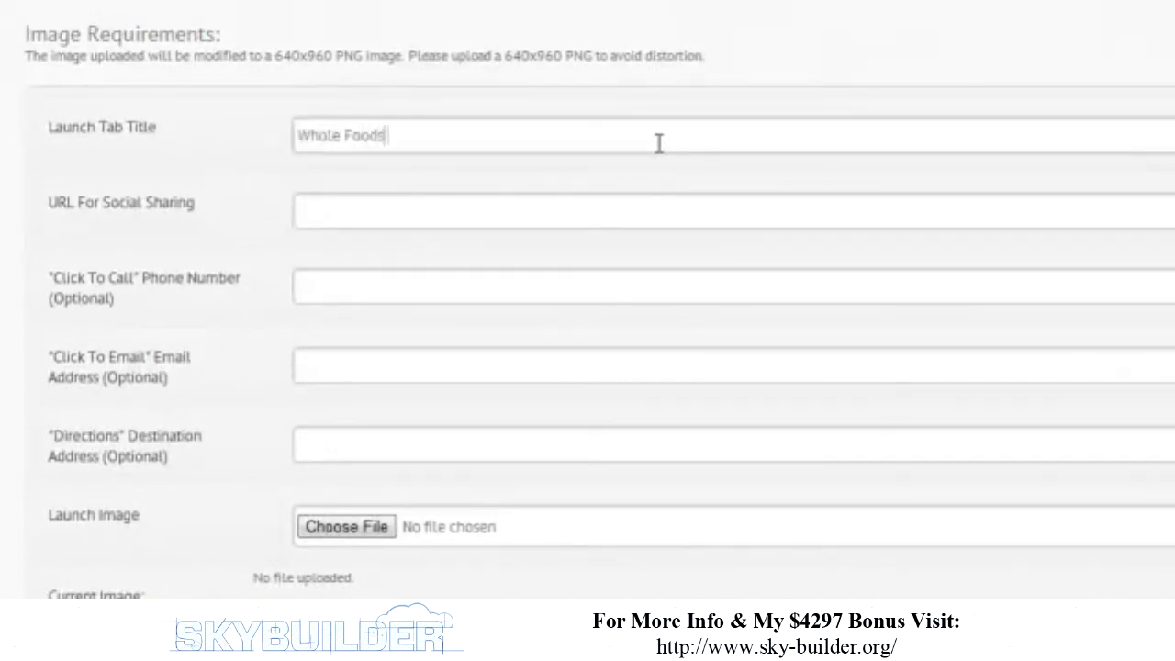
{"action": "type", "text": " App"}
{"action": "key", "text": "Tab"}
{"action": "type", "text": "http:"}
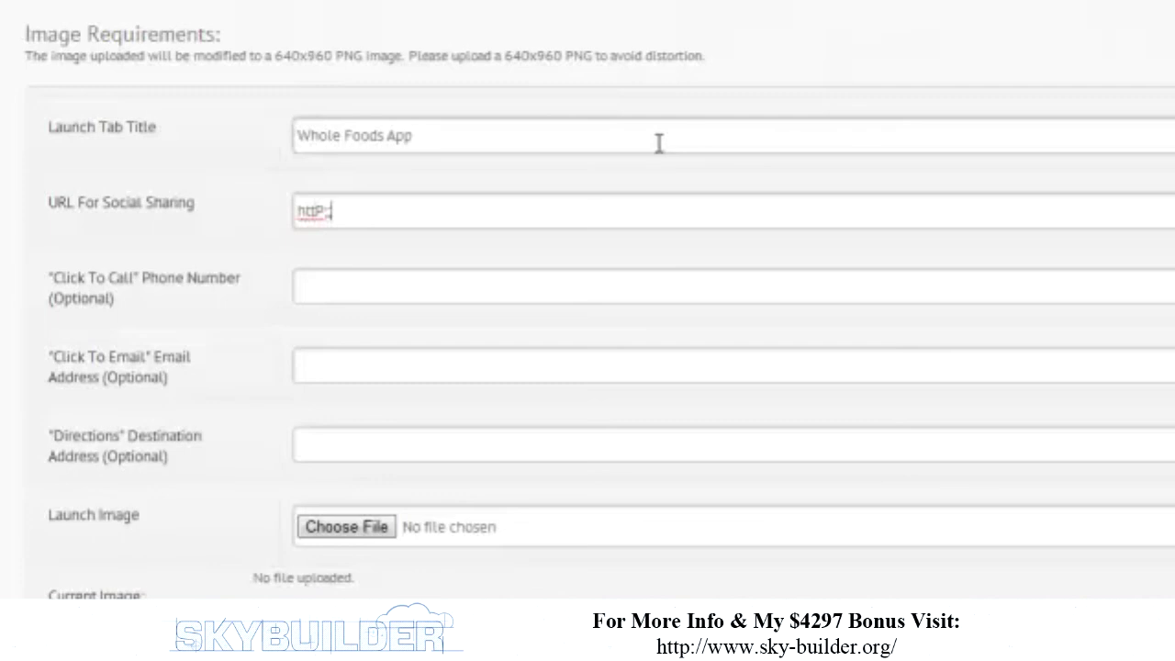
{"action": "key", "text": "BackSpace"}
{"action": "key", "text": "BackSpace"}
{"action": "key", "text": "BackSpace"}
{"action": "type", "text": "tp://www."}
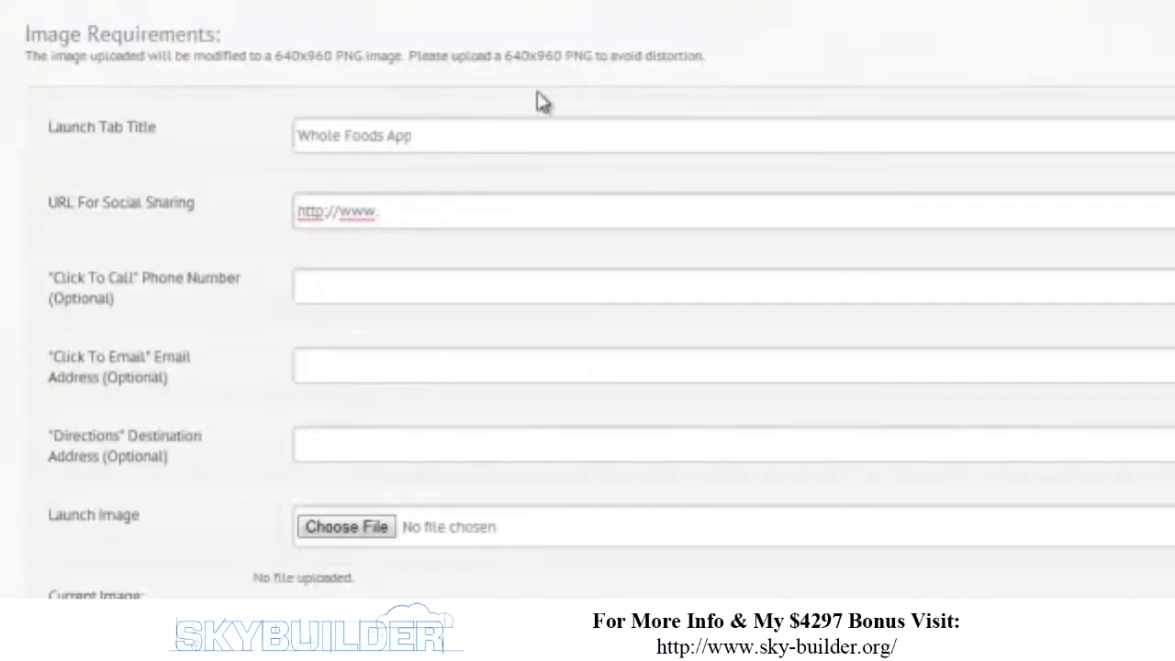
{"action": "type", "text": "wholefoodsma"}
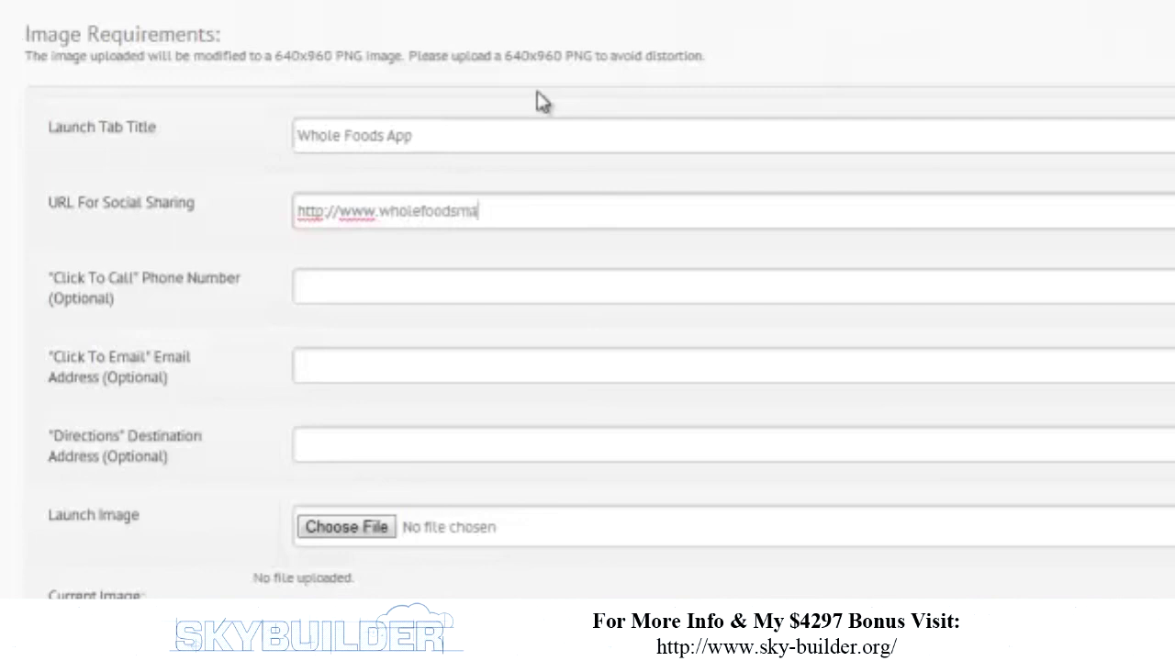
{"action": "type", "text": "rket.com"}
{"action": "key", "text": "Tab"}
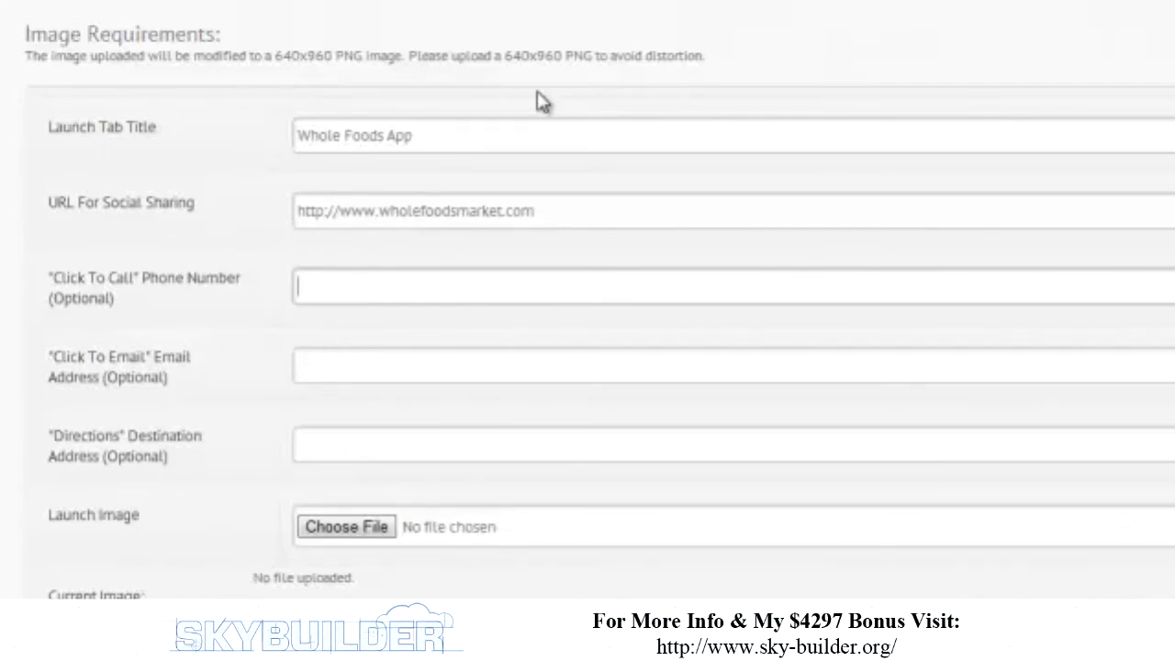
- Fill in the store's click-to-call phone number and click-to-email contact address
{"action": "type", "text": "555-5555-"}
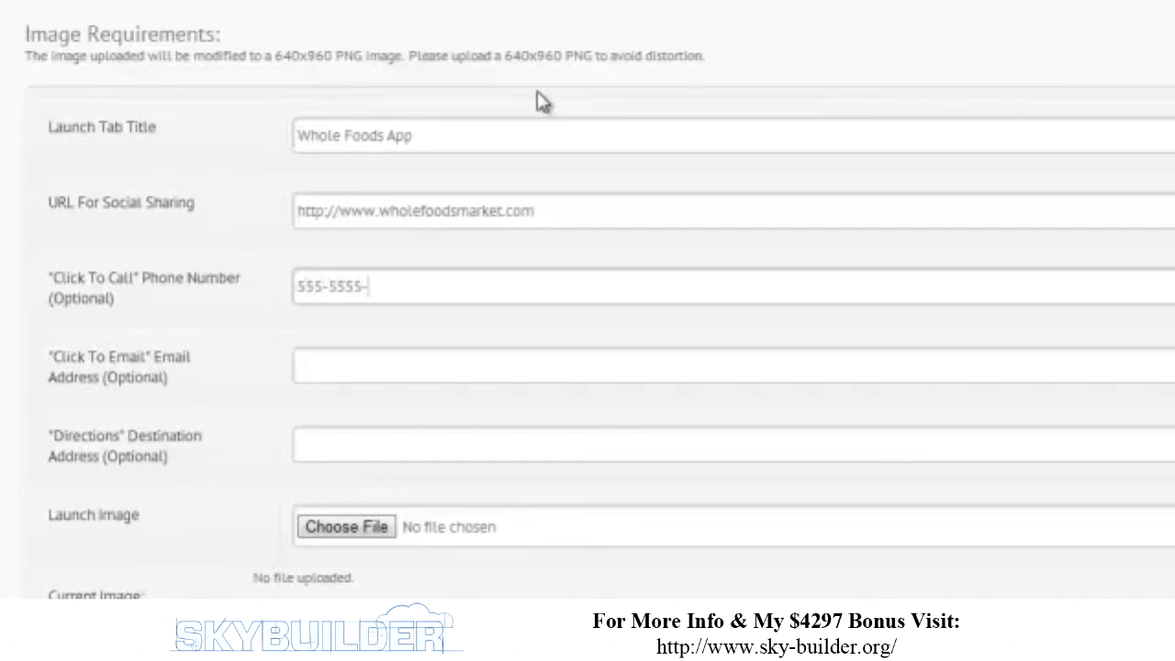
{"action": "key", "text": "BackSpace"}
{"action": "key", "text": "BackSpace"}
{"action": "type", "text": "-866"}
{"action": "key", "text": "BackSpace"}
{"action": "key", "text": "BackSpace"}
{"action": "key", "text": "BackSpace"}
{"action": "type", "text": "7777"}
{"action": "key", "text": "Tab"}
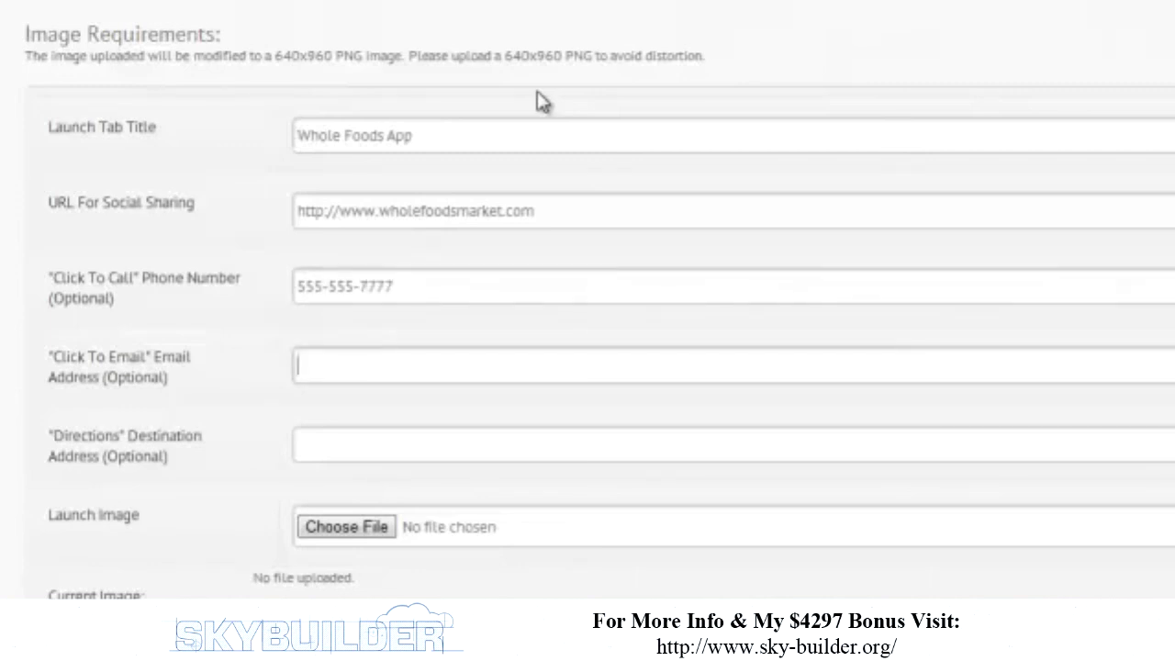
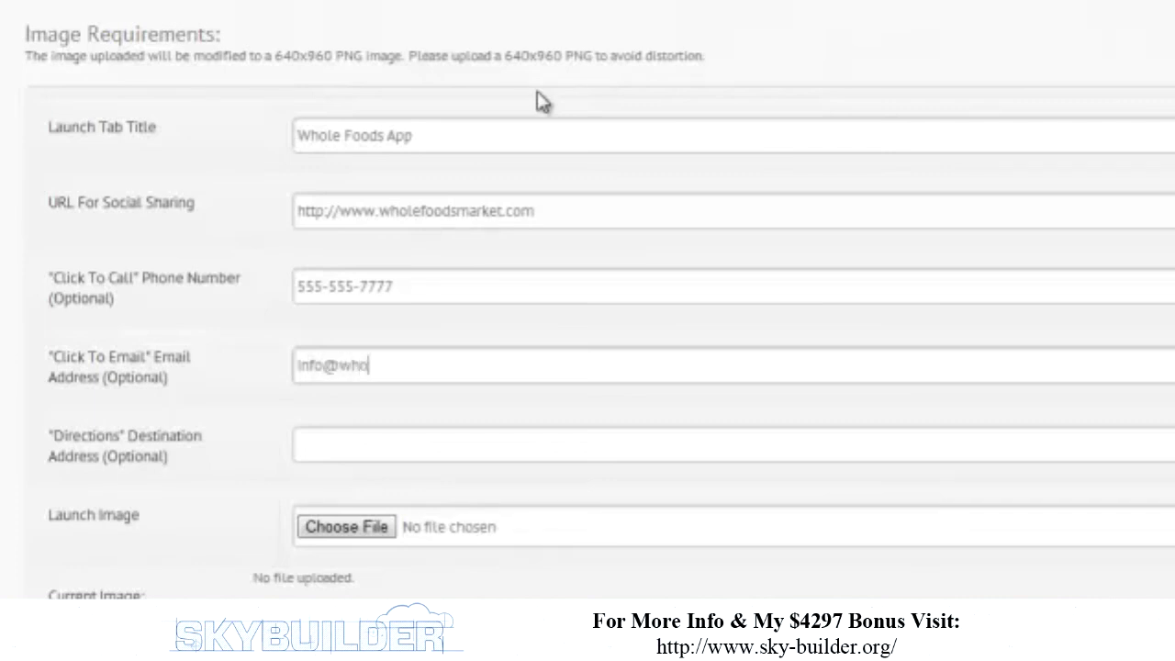
{"action": "key", "text": "Tab"}
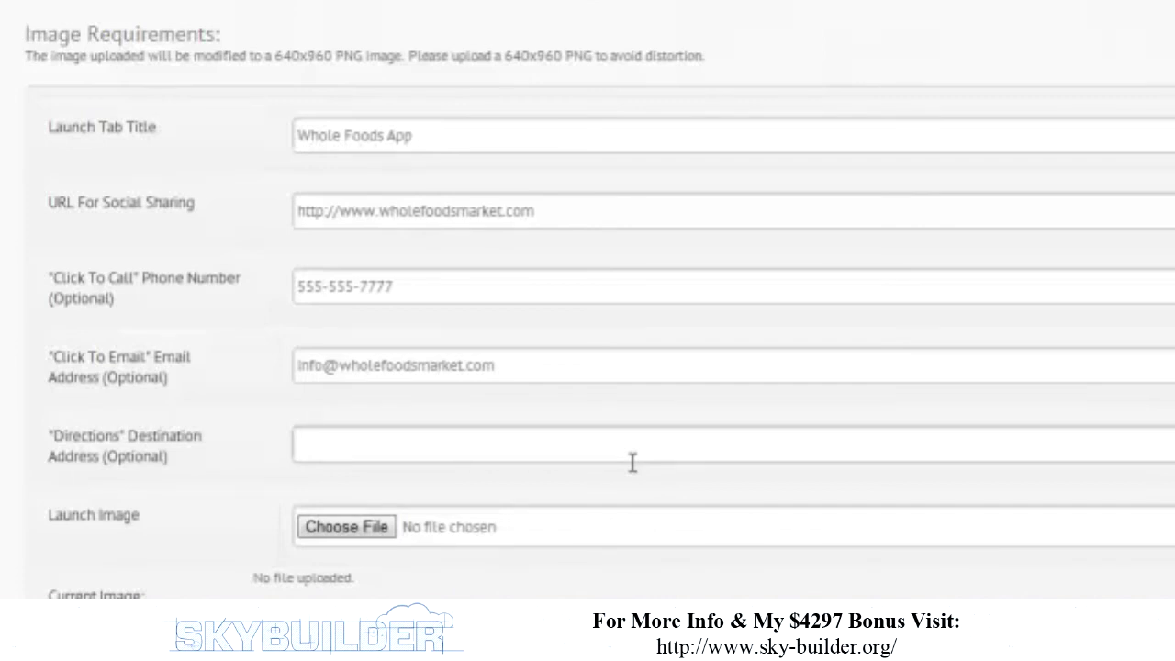
- Enter the store's street address for directions and choose a launch image file
{"action": "type", "text": "123 Wierding w"}
{"action": "key", "text": "BackSpace"}
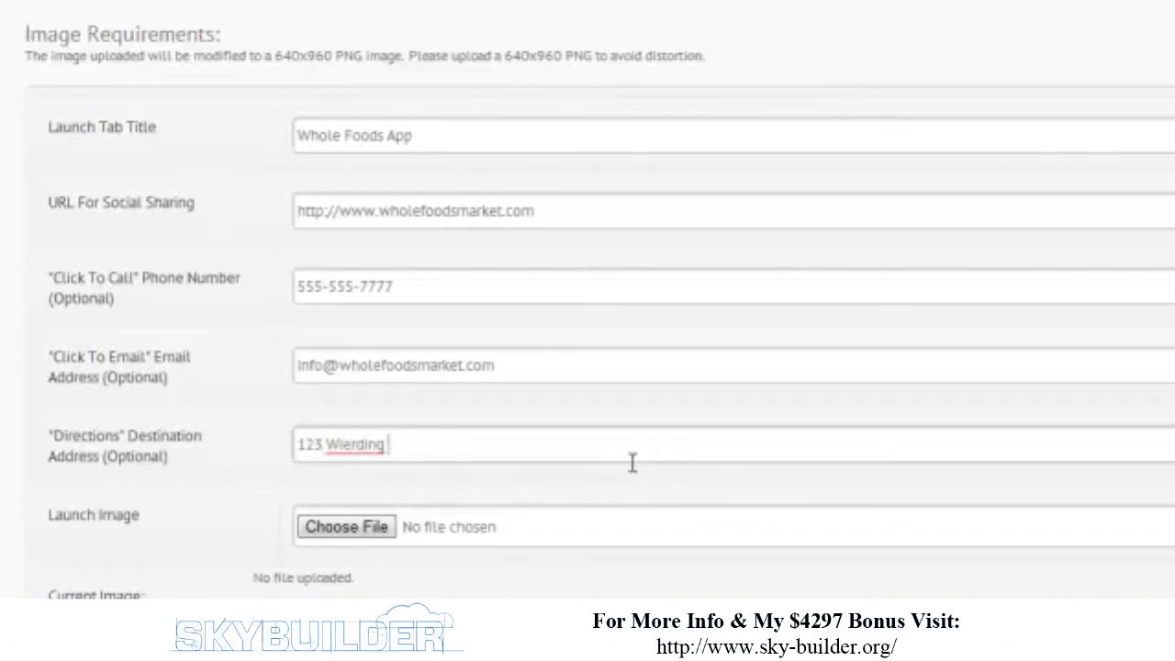
{"action": "type", "text": "Way, San D"}
{"action": "key", "text": "BackSpace"}
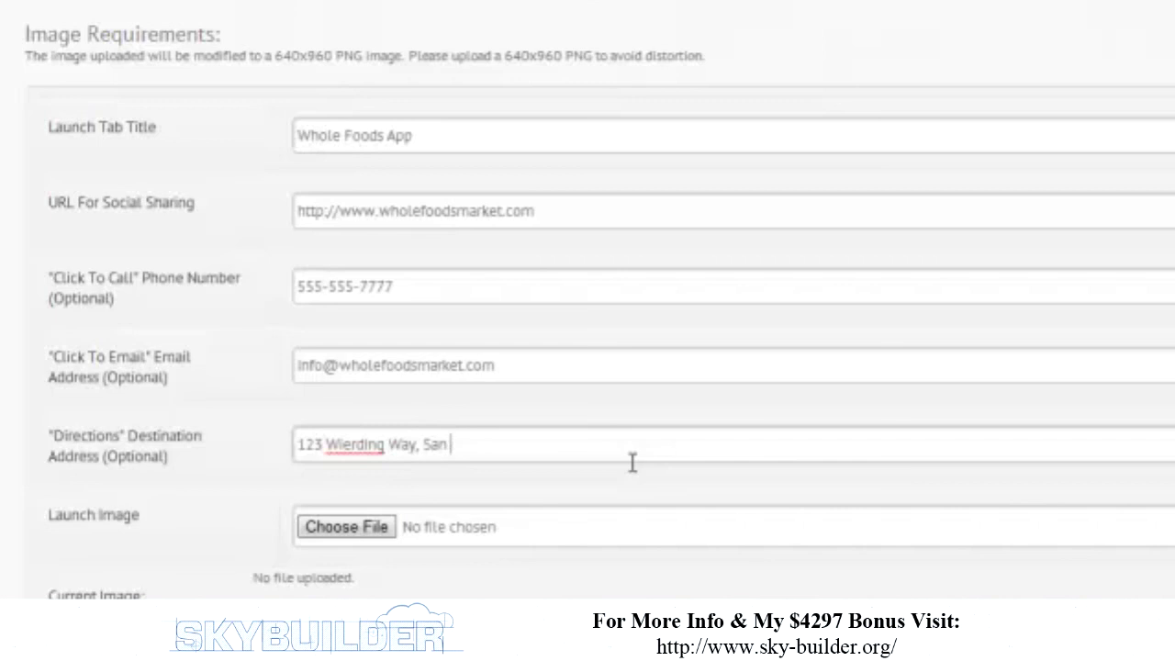
{"action": "type", "text": "Jose Ca, 95128"}
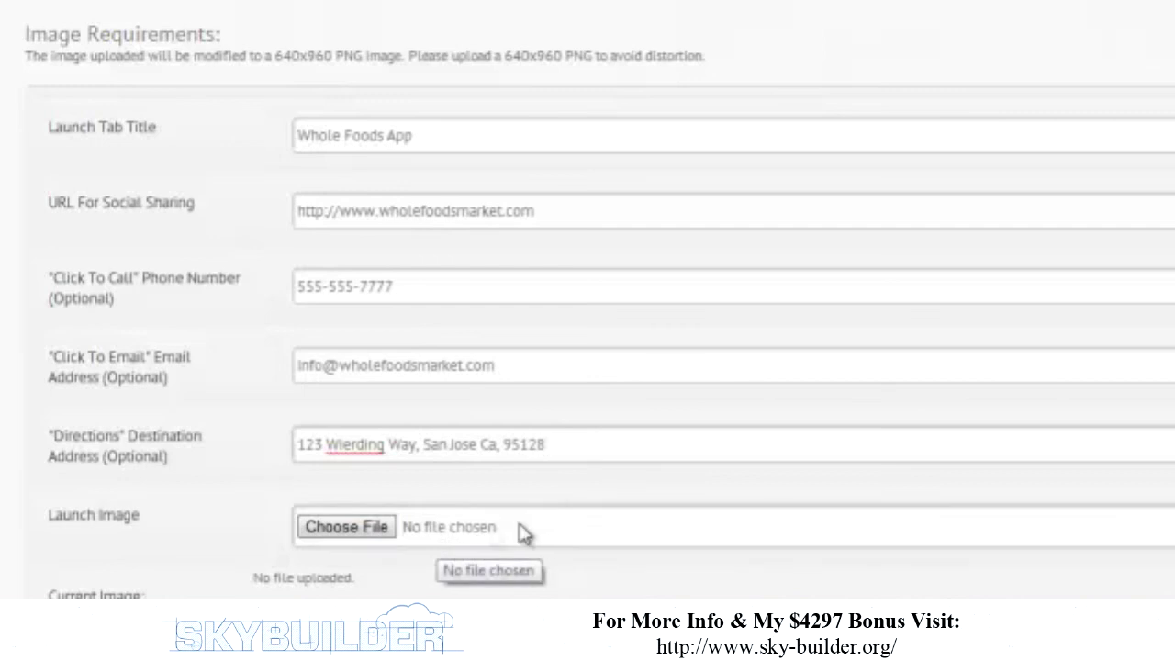
{"action": "left_click", "coordinate": [347, 538]}
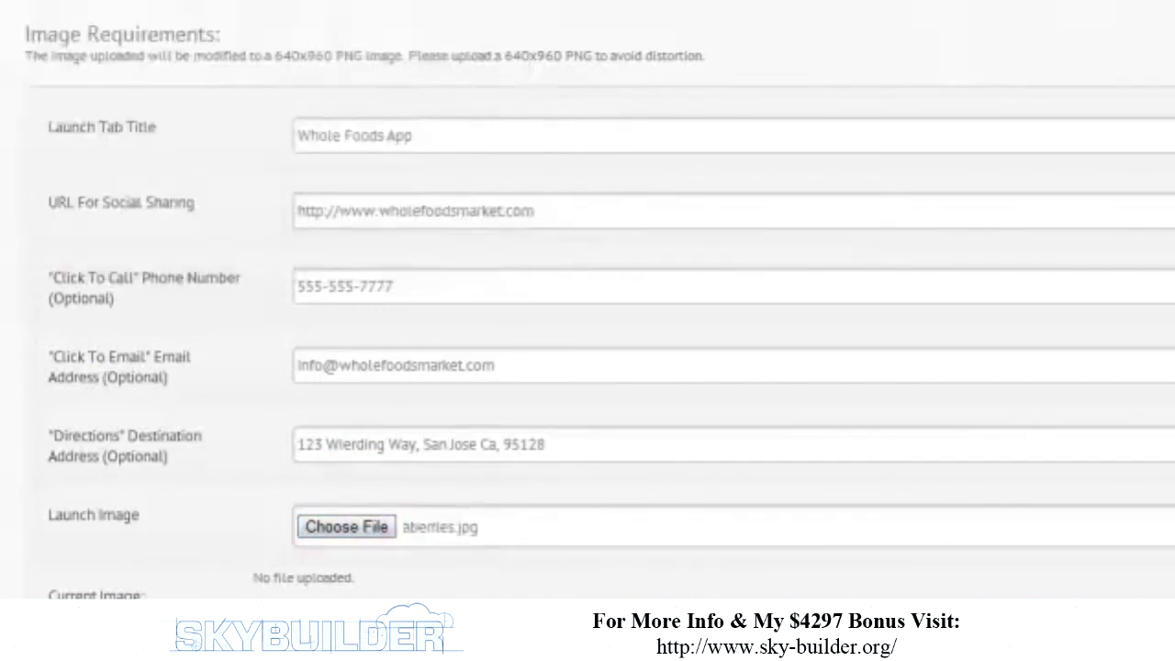
{"action": "scroll", "coordinate": [1101, 463], "scroll_direction": "down", "scroll_amount": 1}
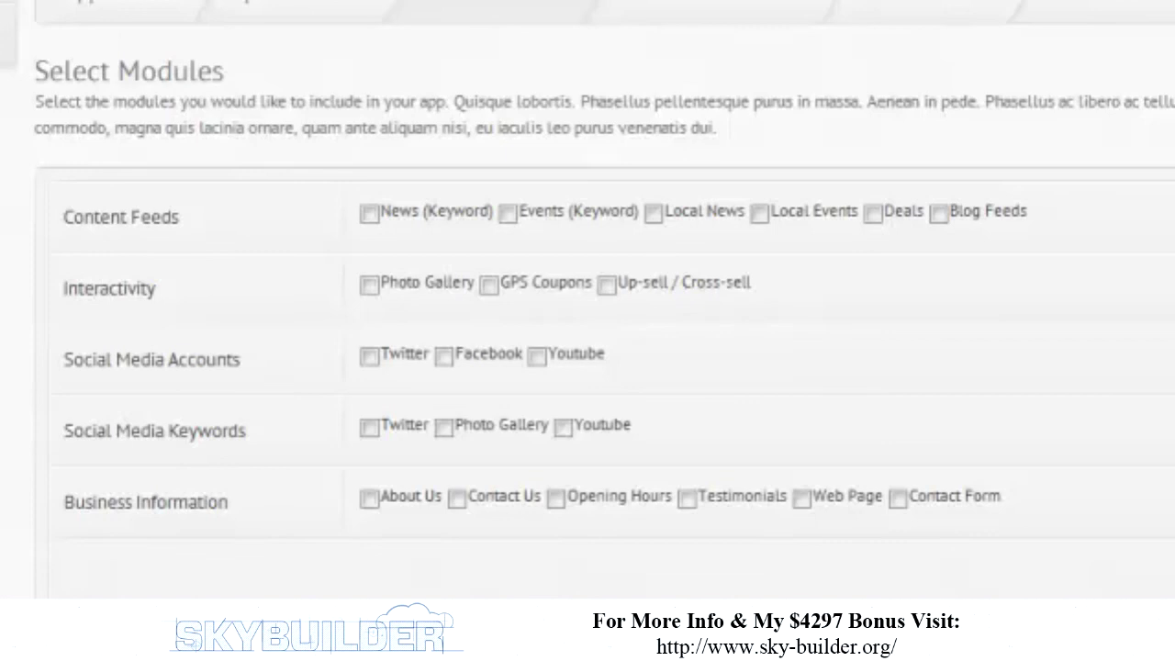
{"action": "double_click", "coordinate": [326, 101]}
{"action": "triple_click", "coordinate": [338, 117]}
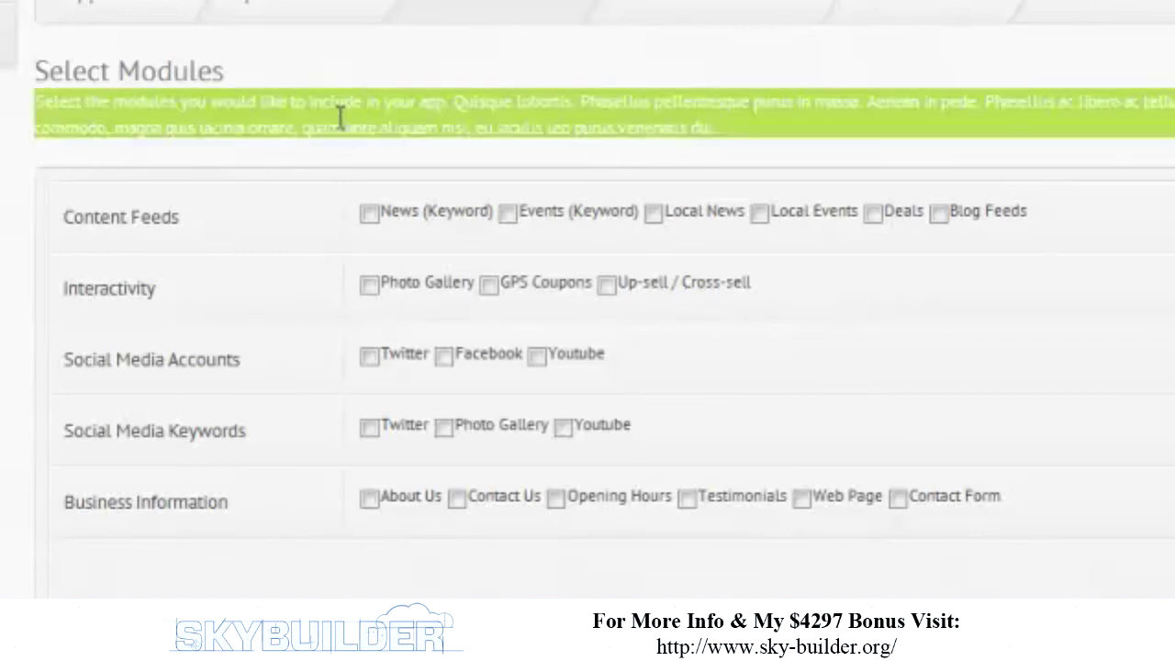
{"action": "left_click", "coordinate": [711, 145]}
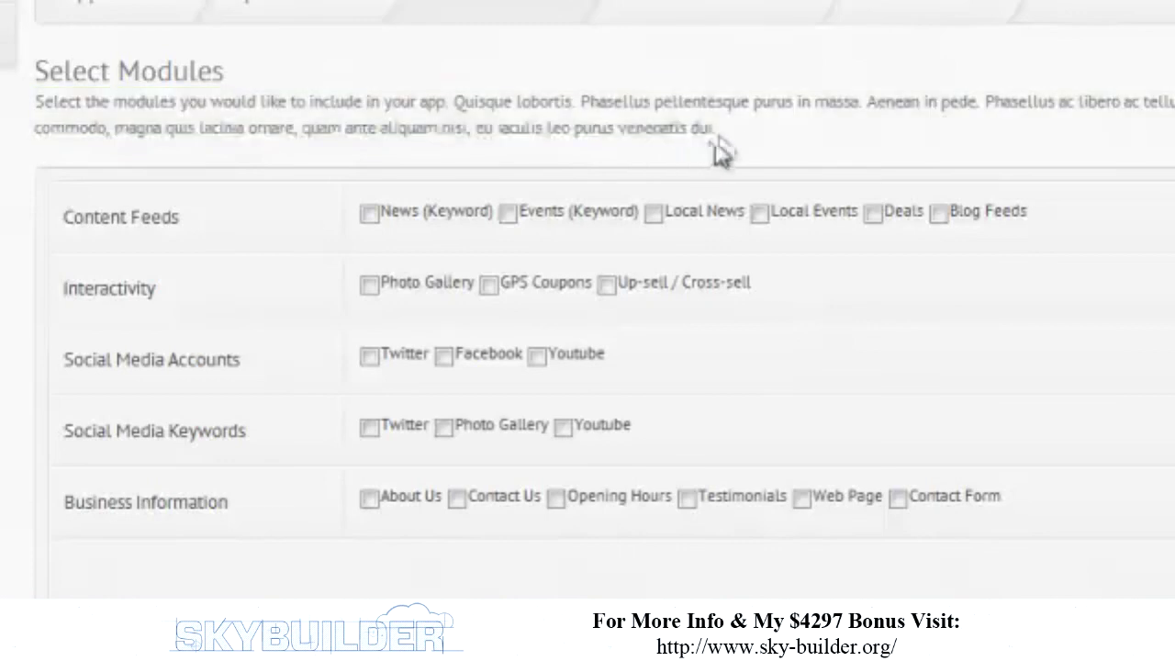
{"action": "left_click_drag", "start_coordinate": [714, 129], "coordinate": [204, 127]}
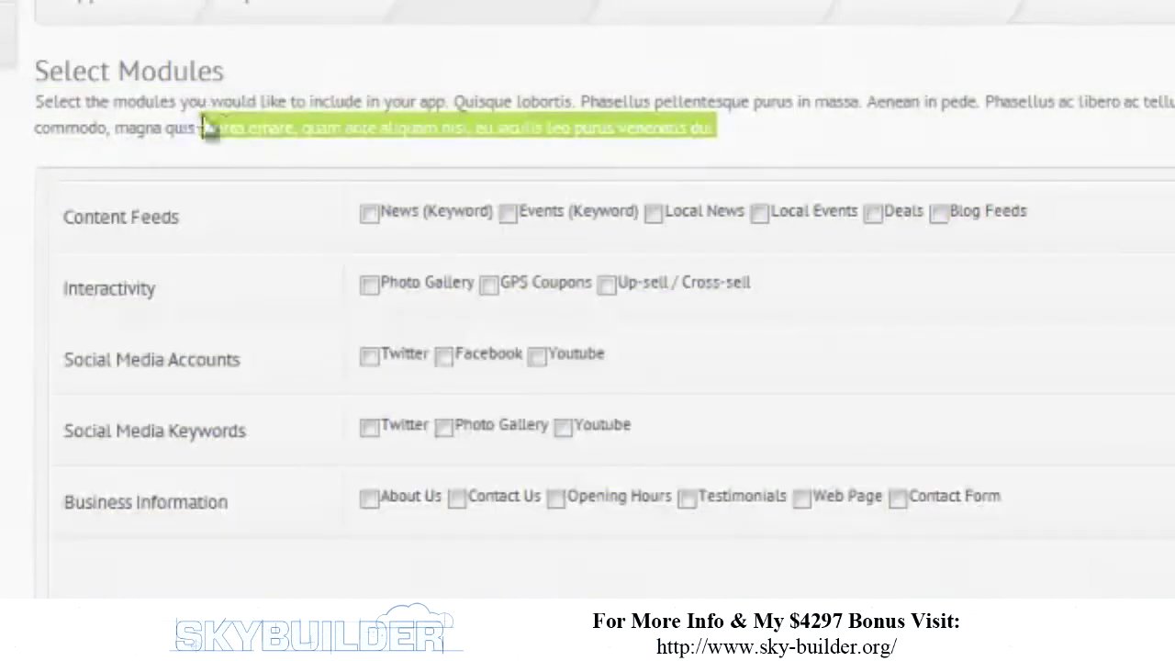
{"action": "left_click", "coordinate": [262, 68]}
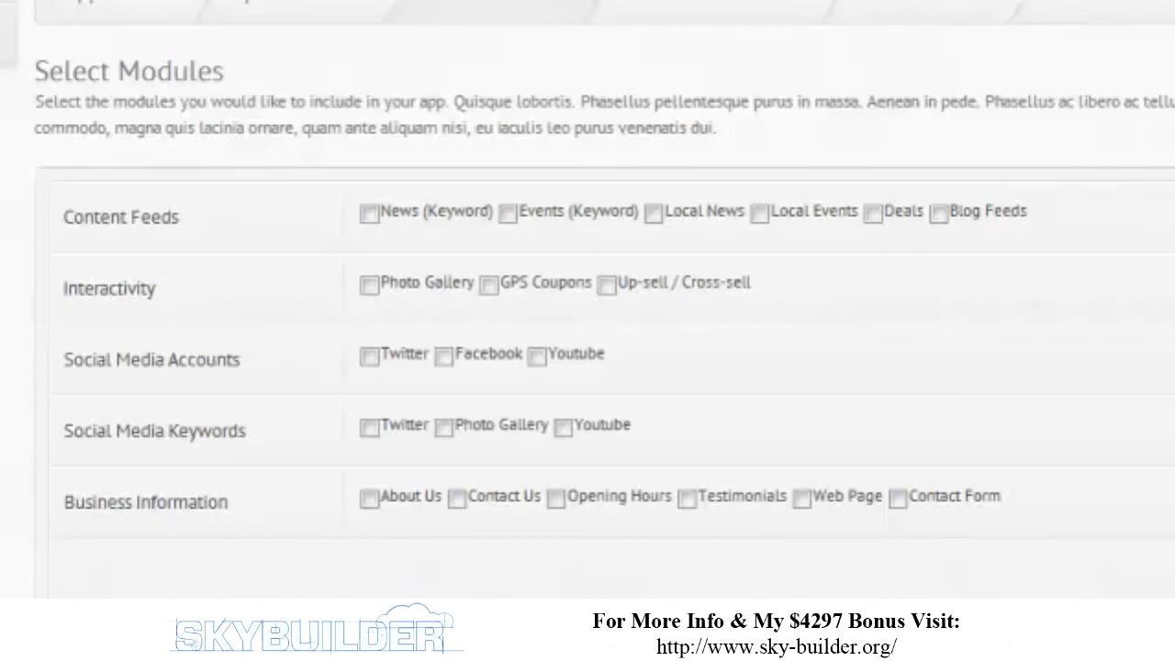
- Select the News (Keyword), Photo Gallery, Facebook, Twitter keyword and About Us modules
{"action": "left_click", "coordinate": [369, 214]}
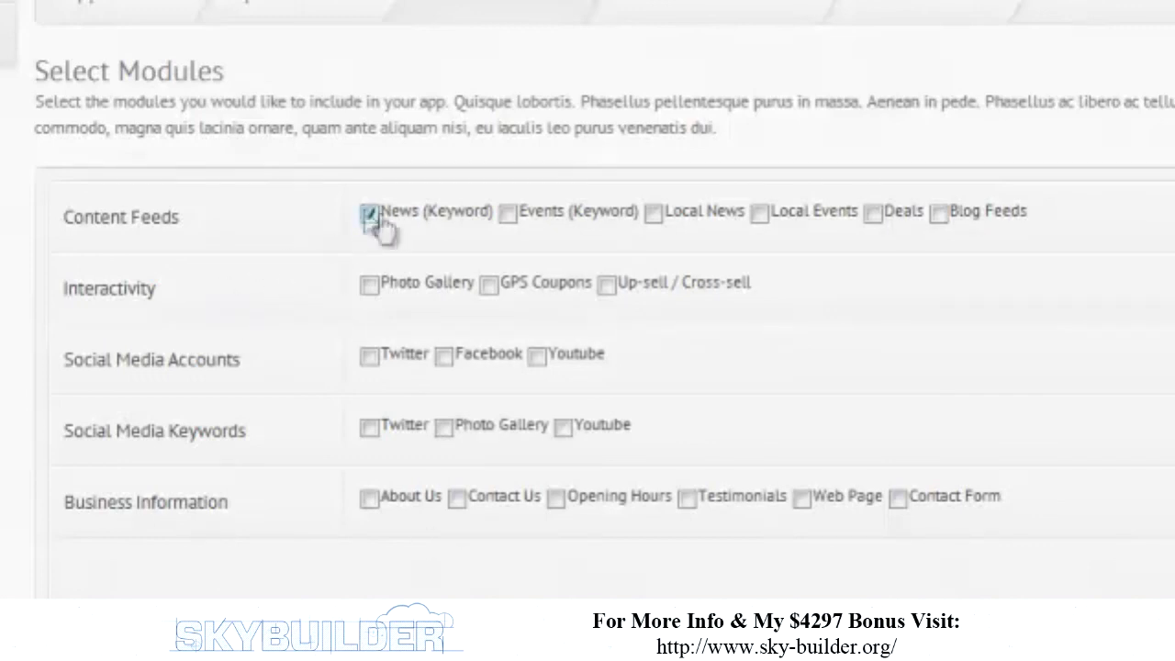
{"action": "left_click", "coordinate": [368, 290]}
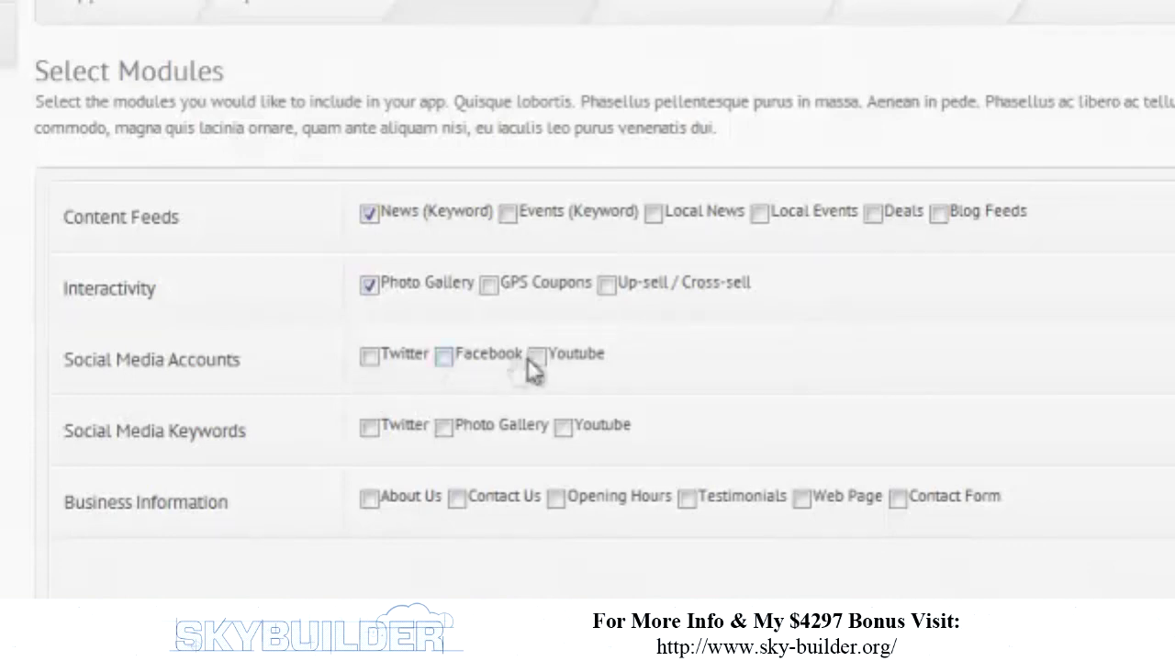
{"action": "left_click", "coordinate": [449, 360]}
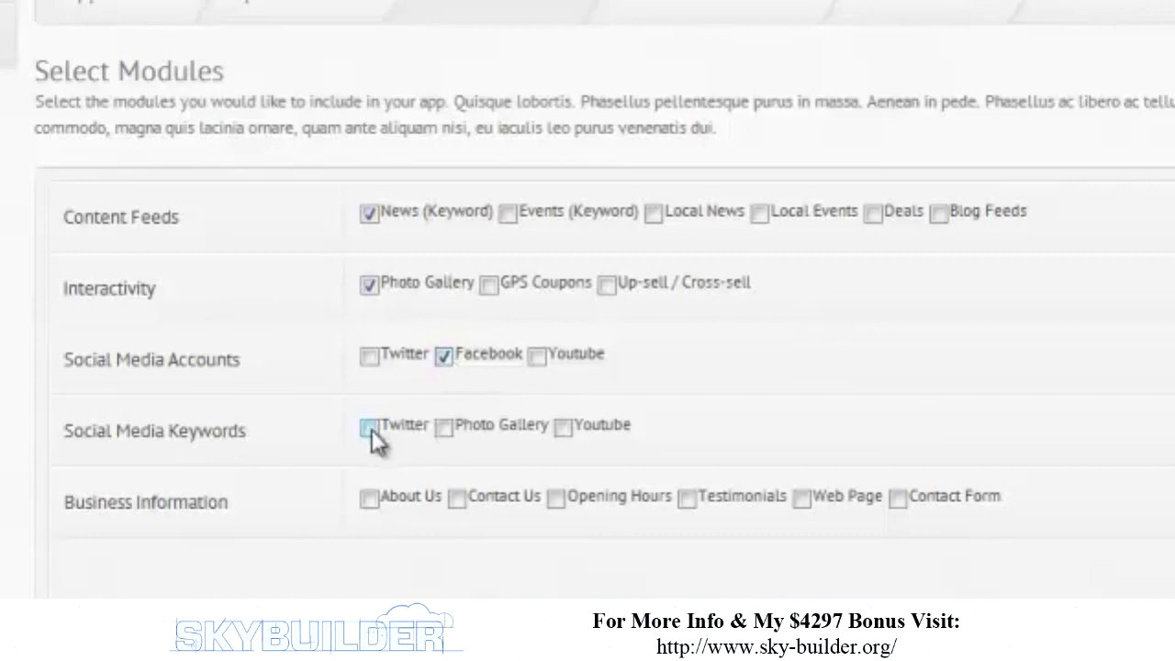
{"action": "left_click", "coordinate": [368, 428]}
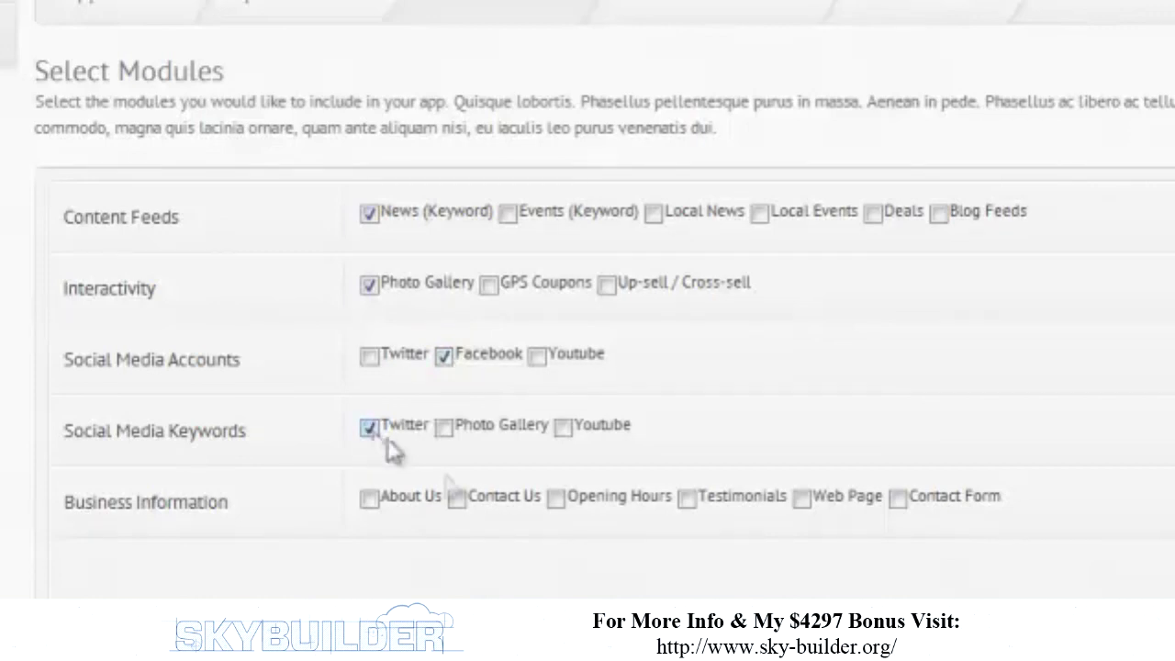
{"action": "left_click", "coordinate": [369, 499]}
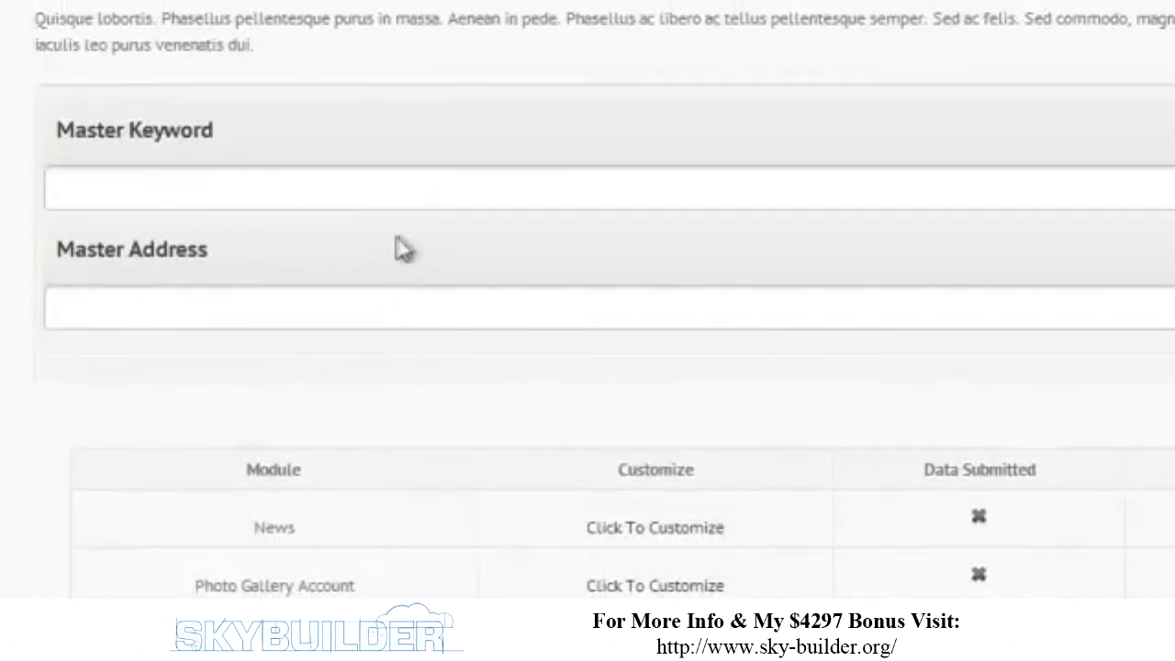
{"action": "left_click", "coordinate": [409, 206]}
{"action": "type", "text": "Whole Foods"}
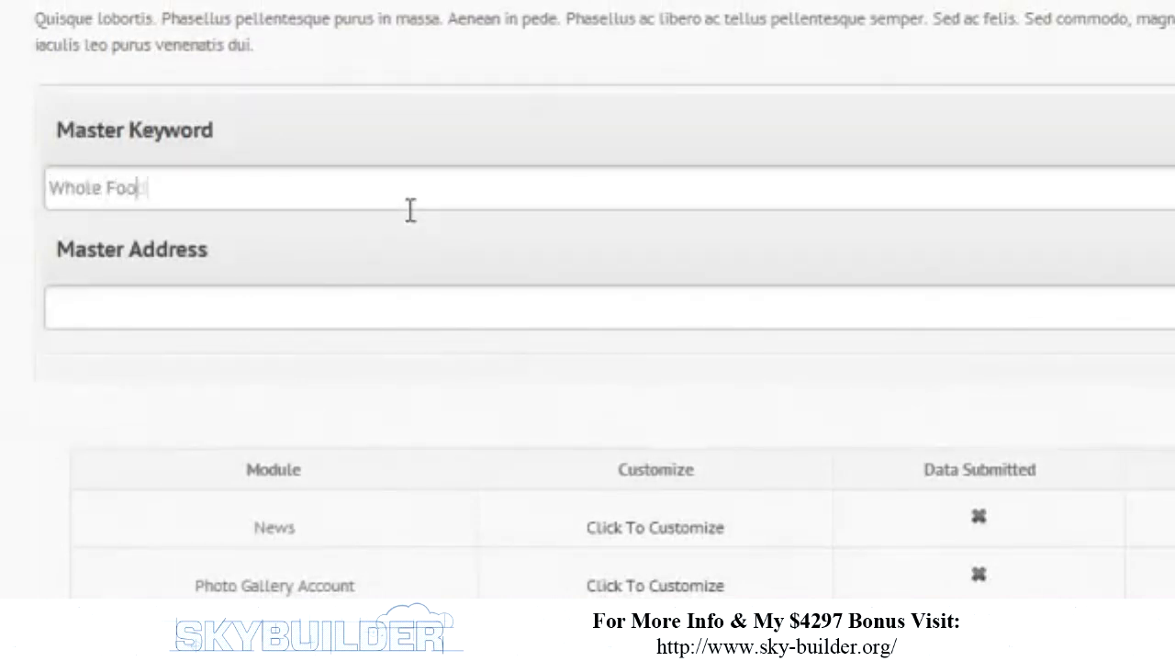
{"action": "key", "text": "Tab"}
{"action": "type", "text": "http:/w"}
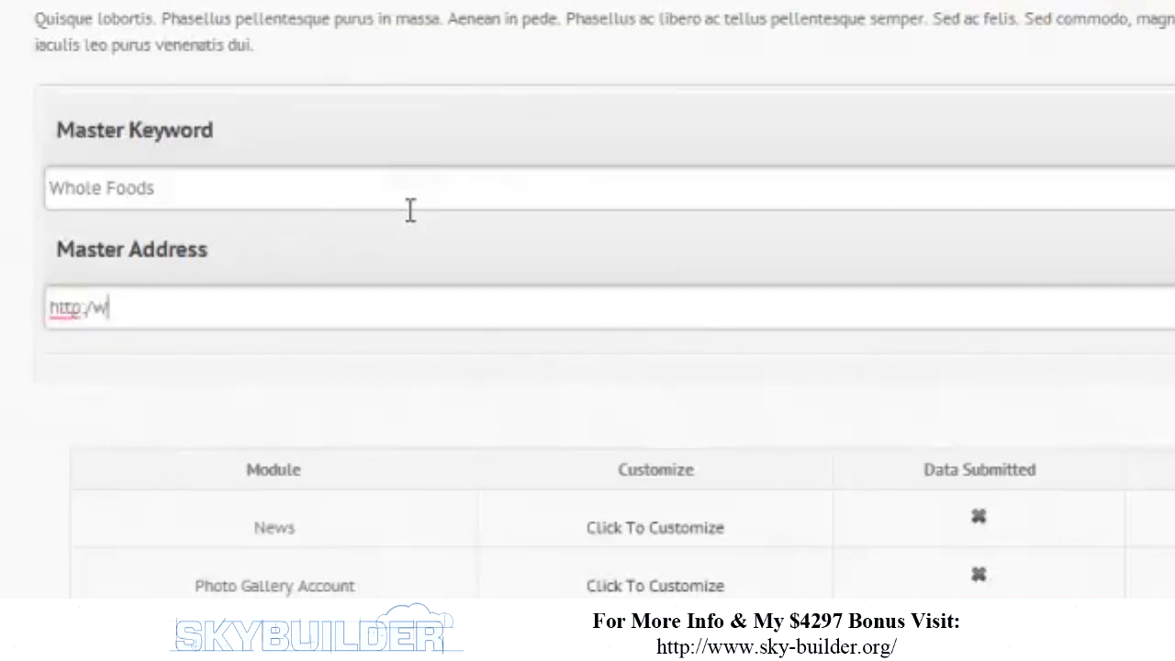
{"action": "key", "text": "BackSpace"}
{"action": "type", "text": "/www."}
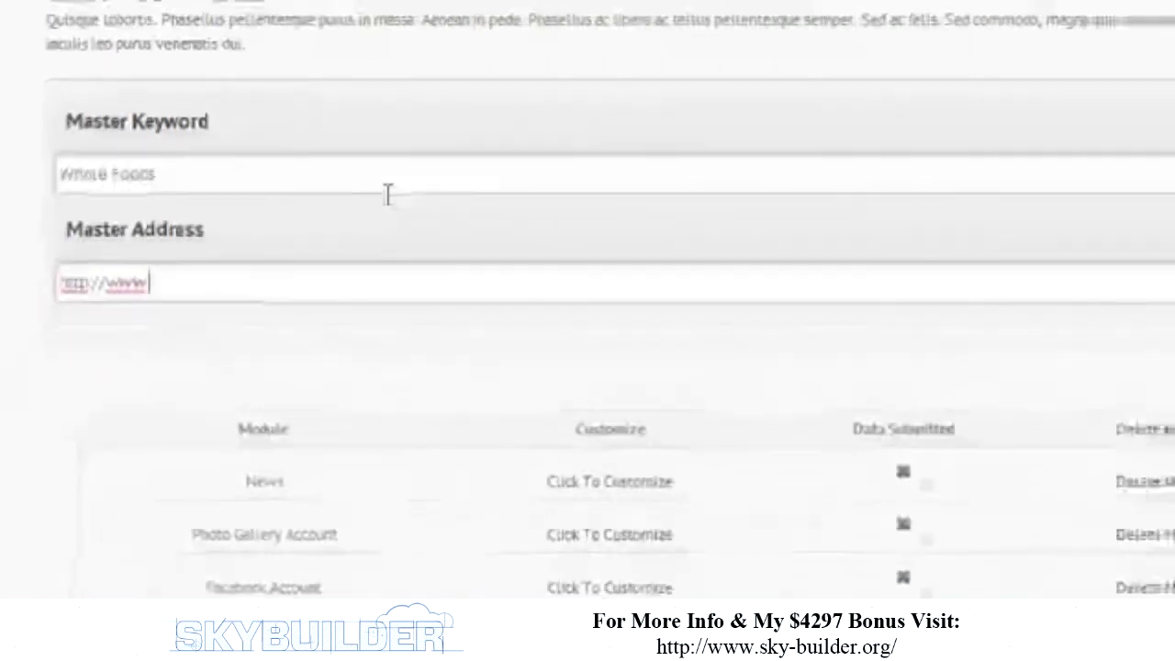
{"action": "type", "text": "wholefoo"}
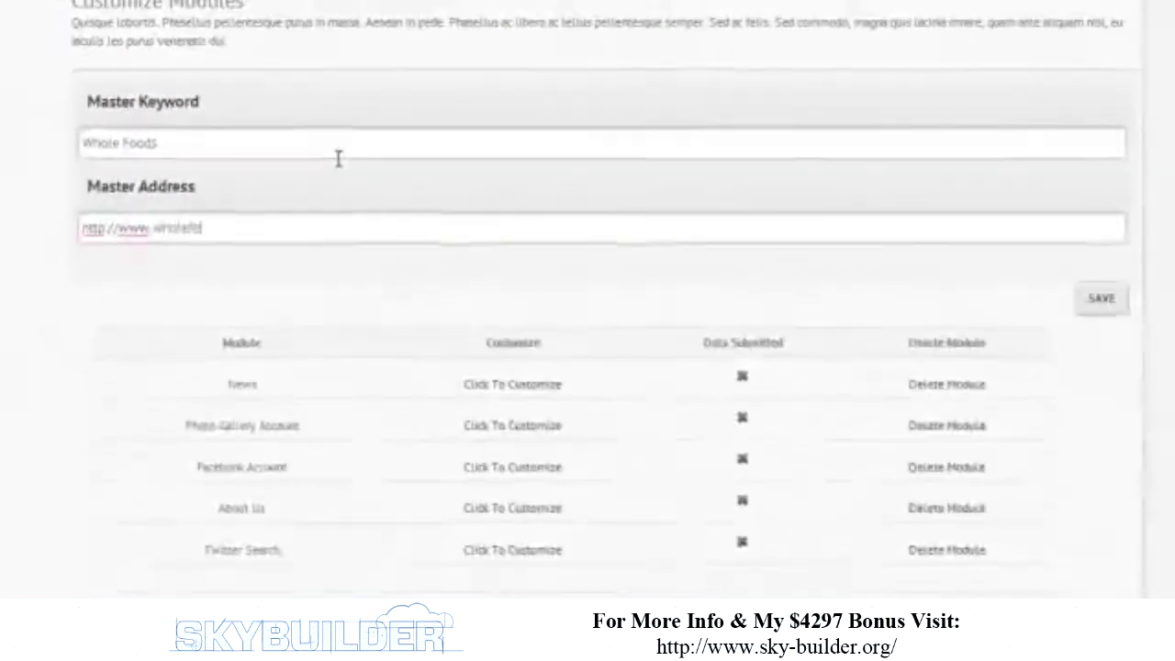
{"action": "type", "text": "dsmarket.com"}
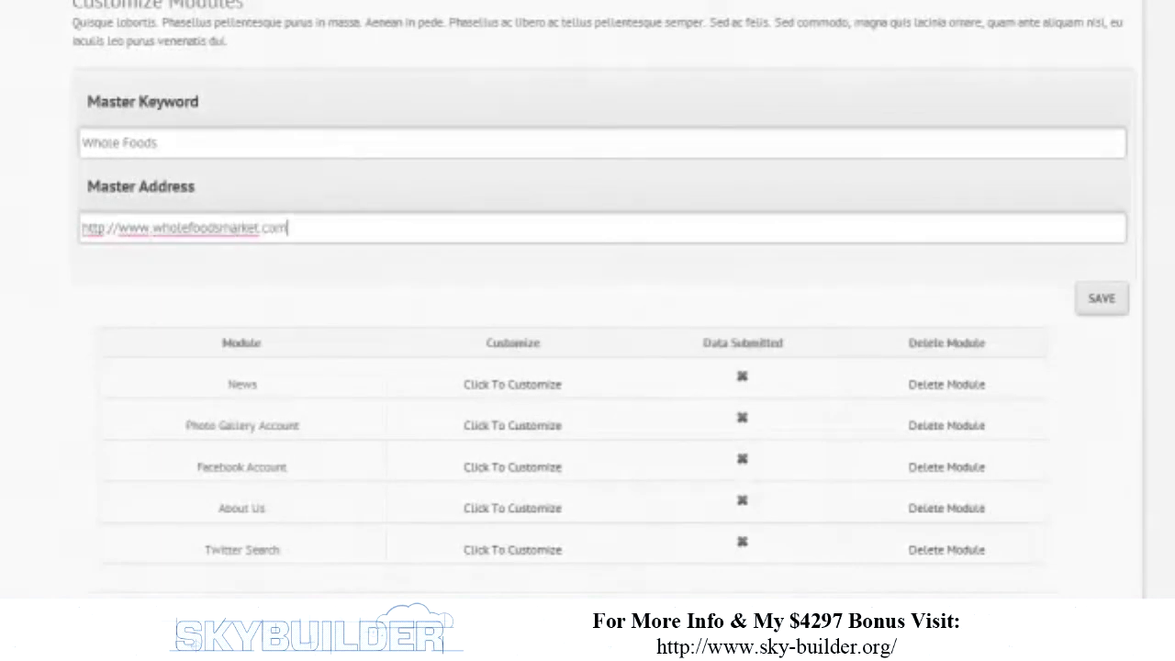
{"action": "left_click", "coordinate": [28, 454]}
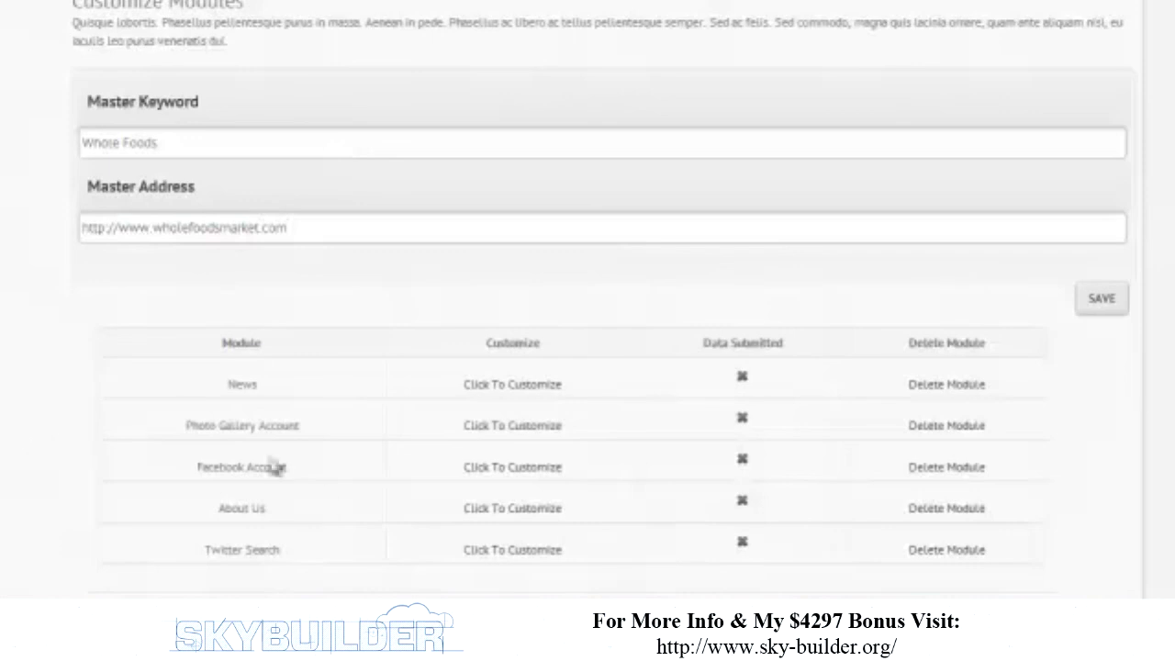